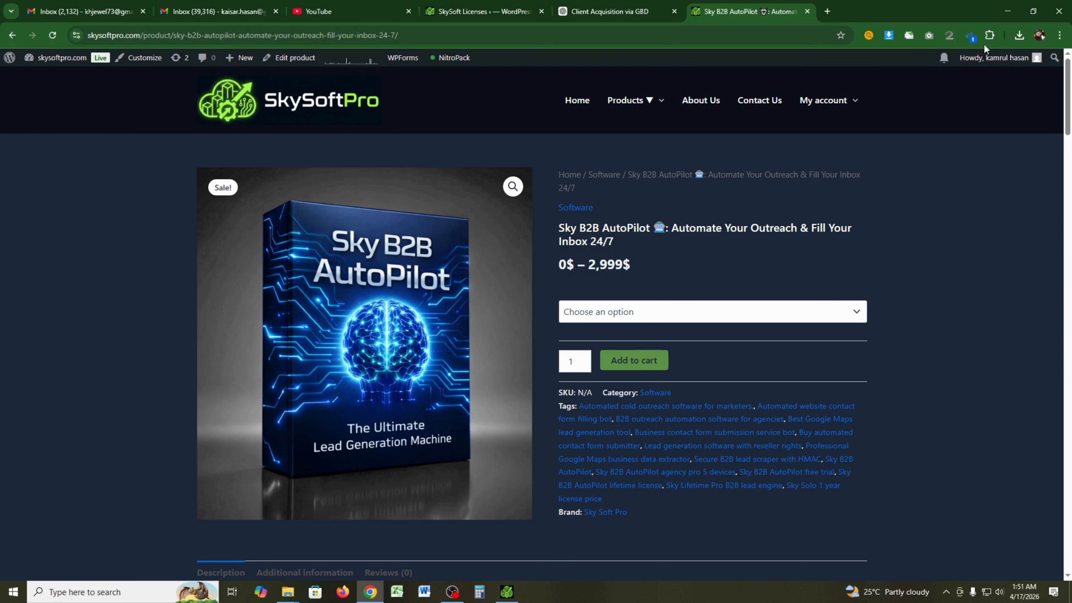
- Bring the Sky B2B AutoPilot window in front of the SkySoftPro product page
left_click(506, 592)
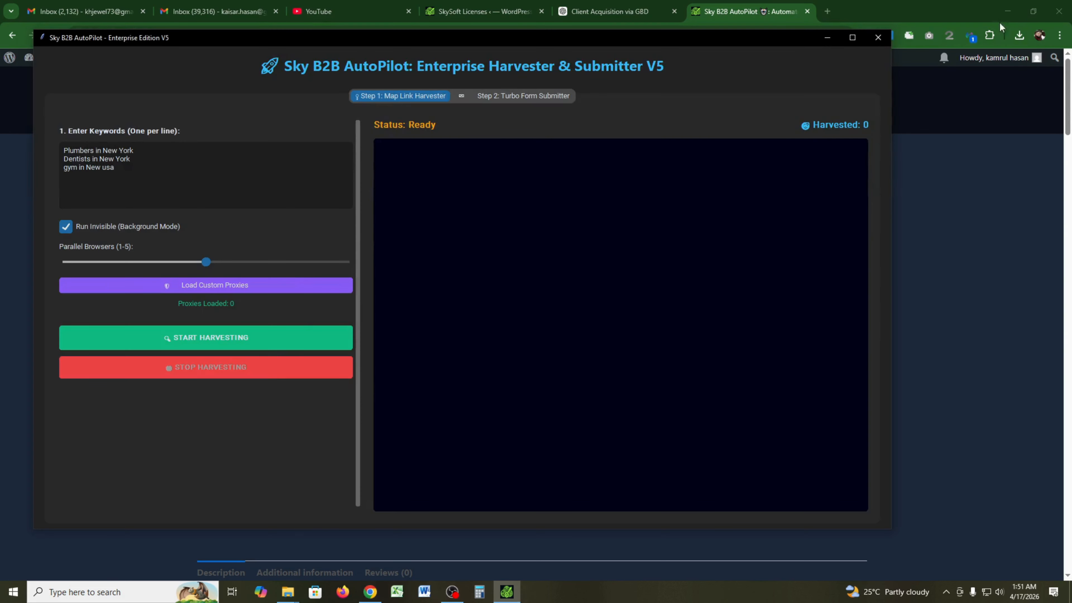
- Minimize Chrome and OBS and move the AutoPilot window further right
left_click(1003, 5)
left_click(1004, 6)
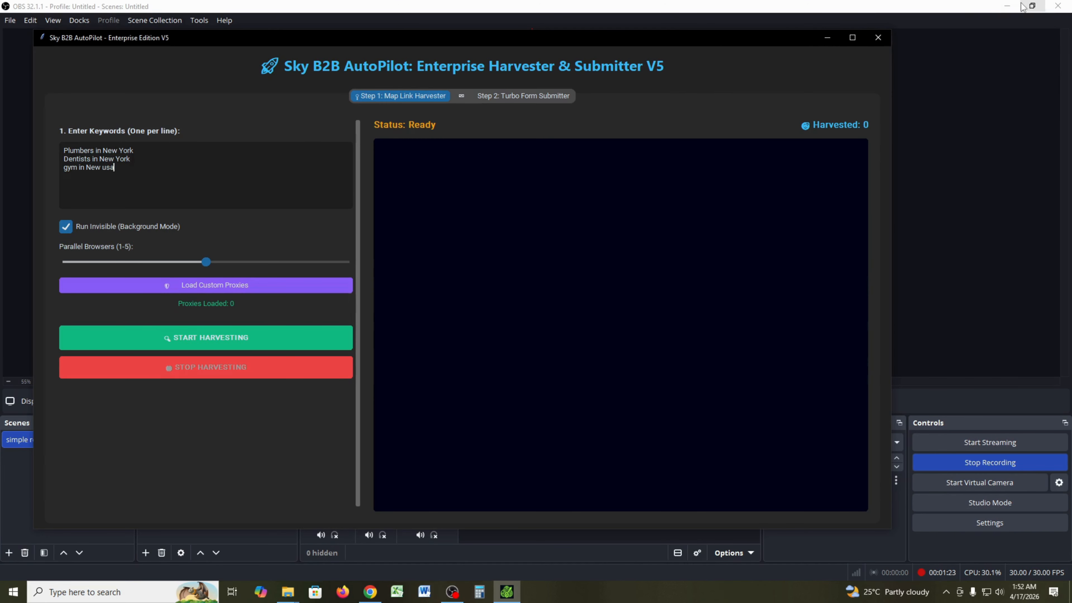
left_click(1008, 6)
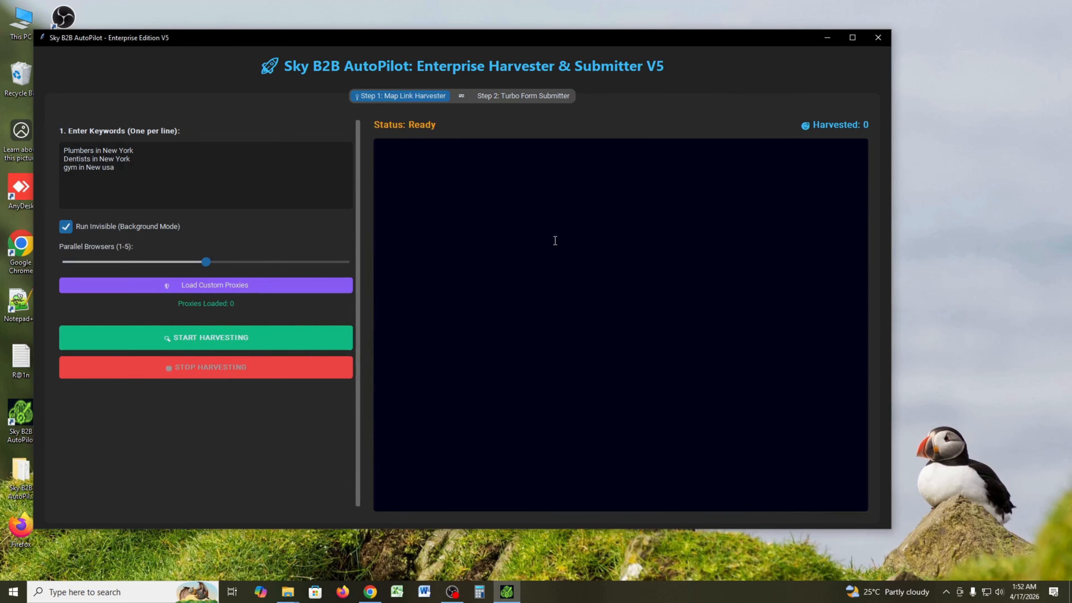
left_click_drag(542, 38, 651, 38)
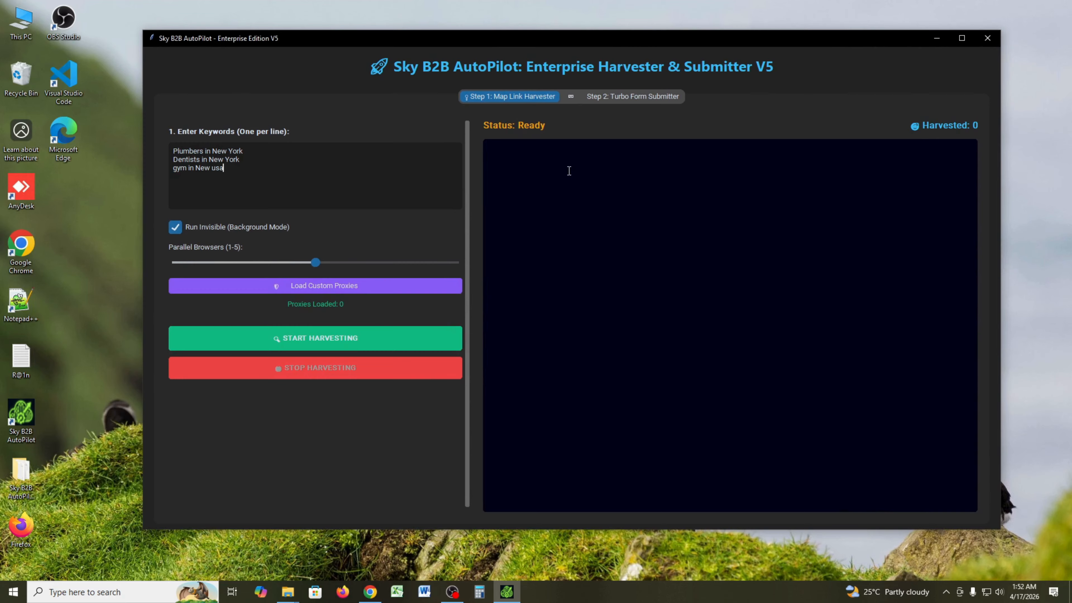
- Review the Turbo Form Submitter and Map Link Harvester steps and keywords, then return to Chrome
left_click(613, 98)
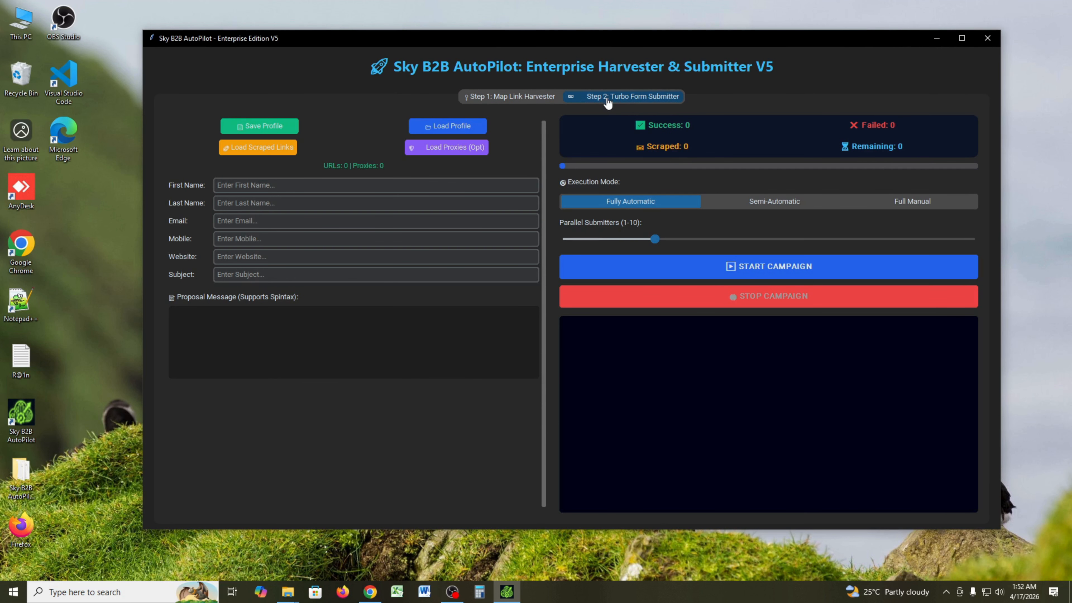
left_click(528, 100)
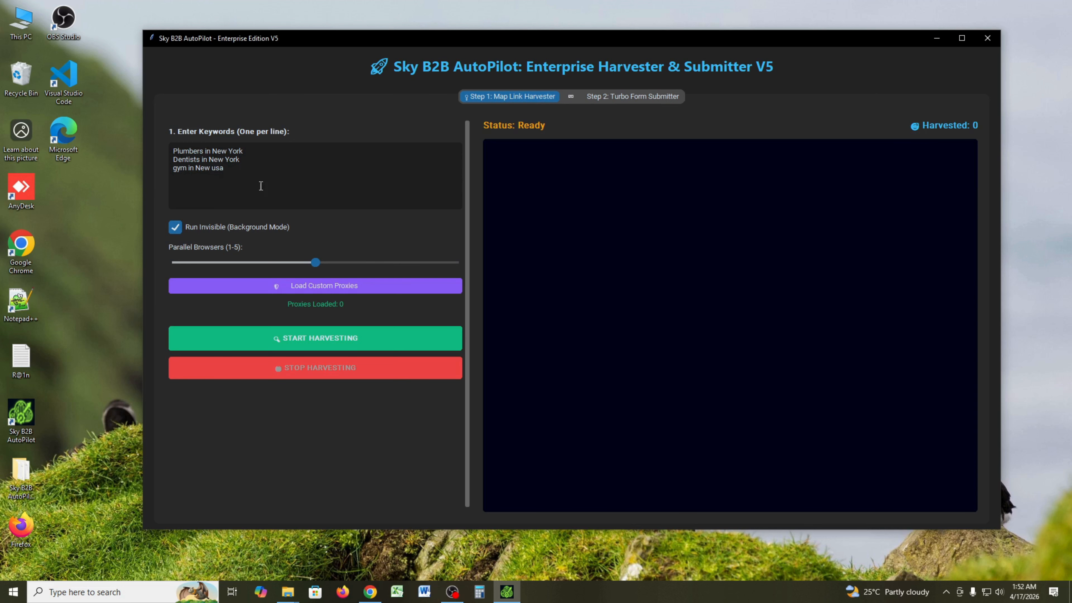
left_click_drag(232, 169, 153, 143)
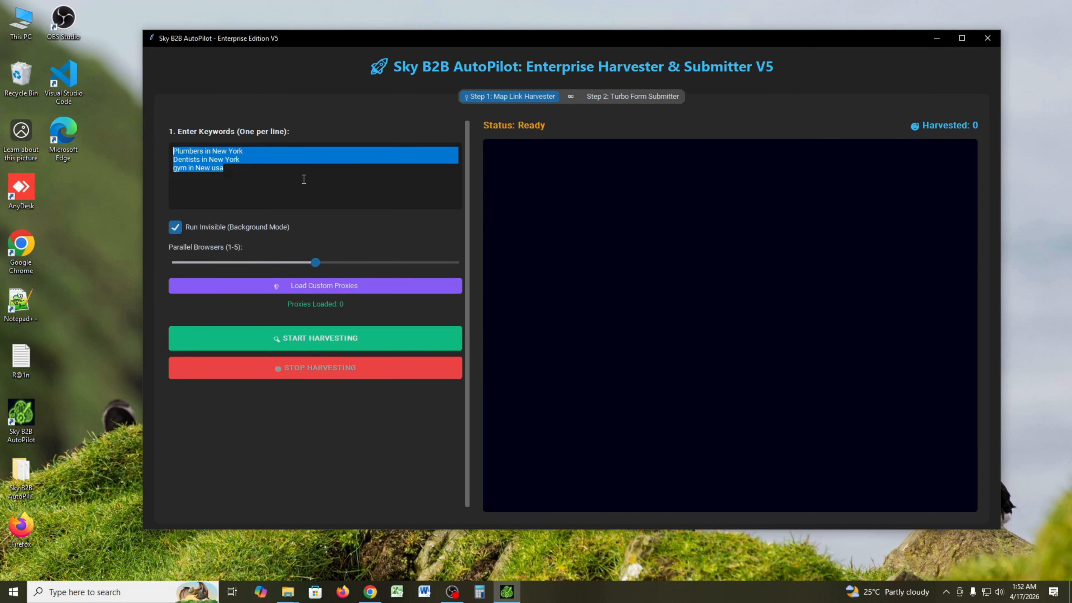
left_click(346, 212)
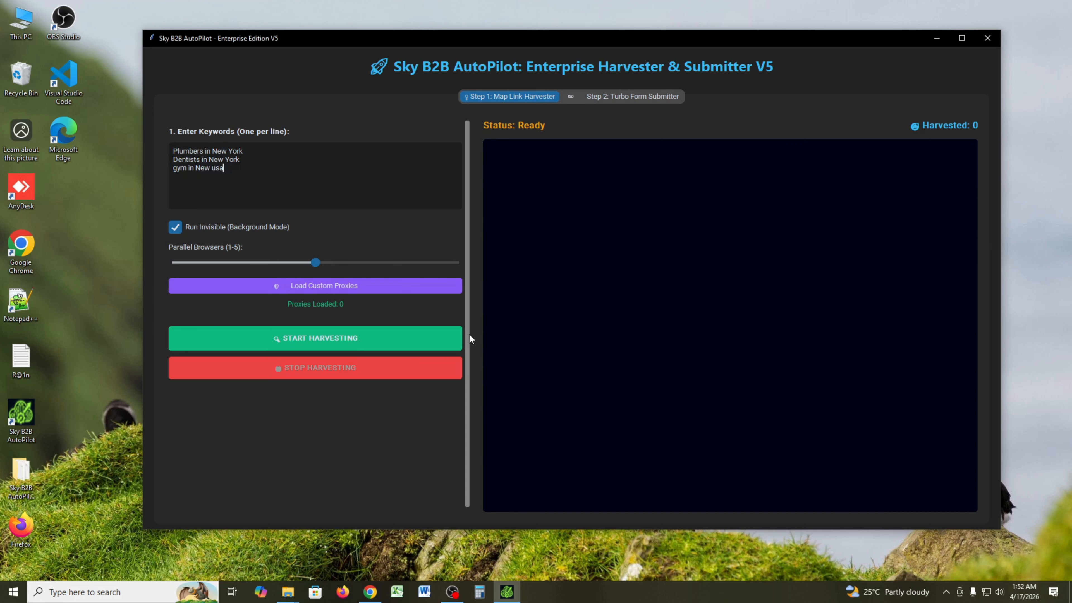
left_click(371, 592)
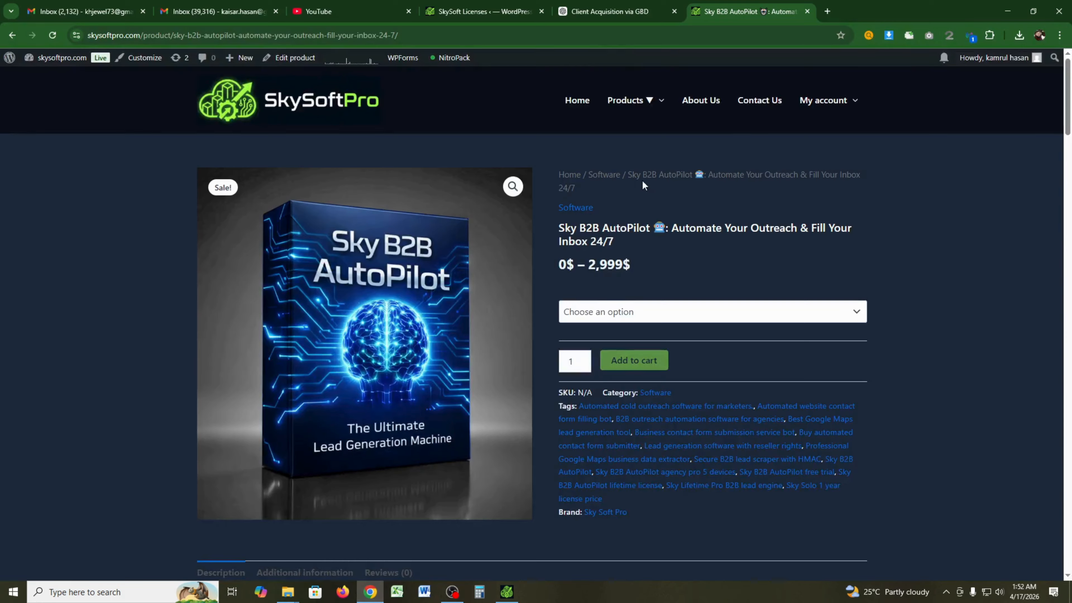
- Ask ChatGPT how a graphic designer can find clients on Google Business, requesting 100 keywords
left_click(612, 11)
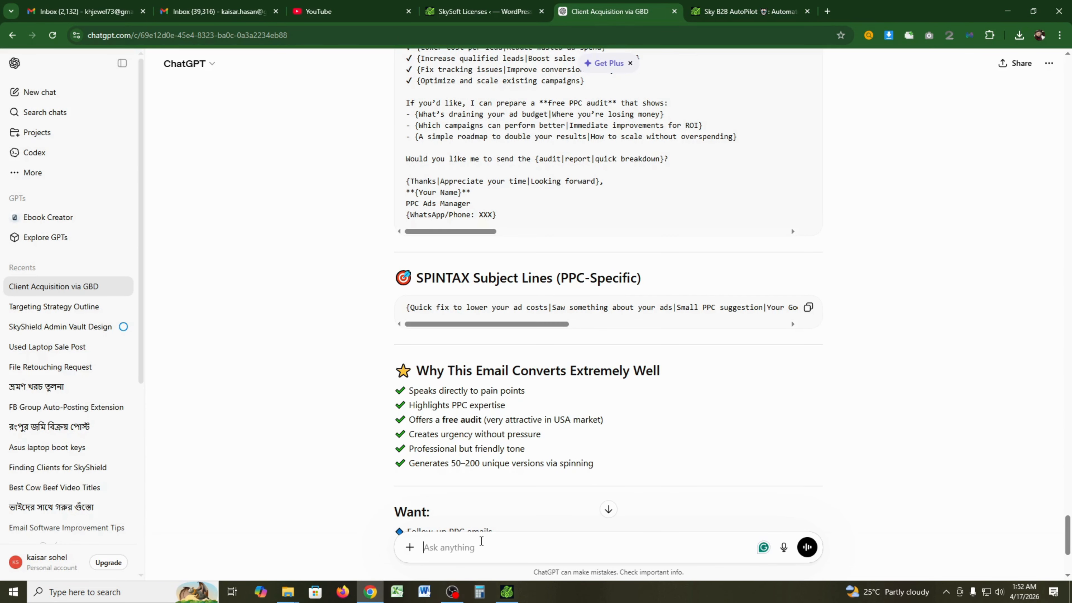
type("i am graphicer i need client so i")
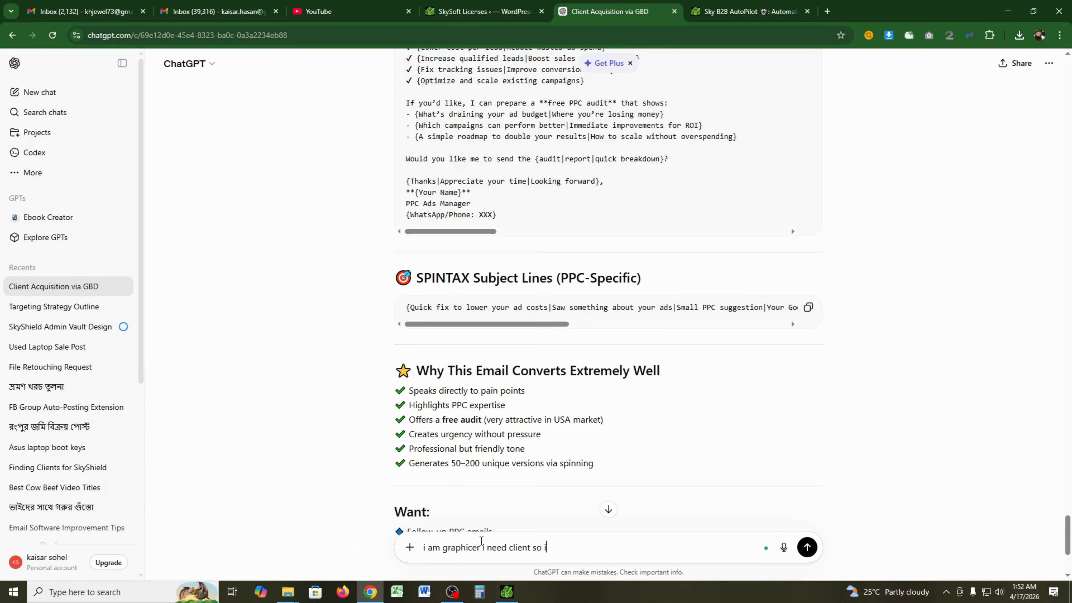
key("BackSpace")
type("how can i find theme on")
key("BackSpace")
key("BackSpace")
key("BackSpace")
key("BackSpace")
key("BackSpace")
type("on google busin")
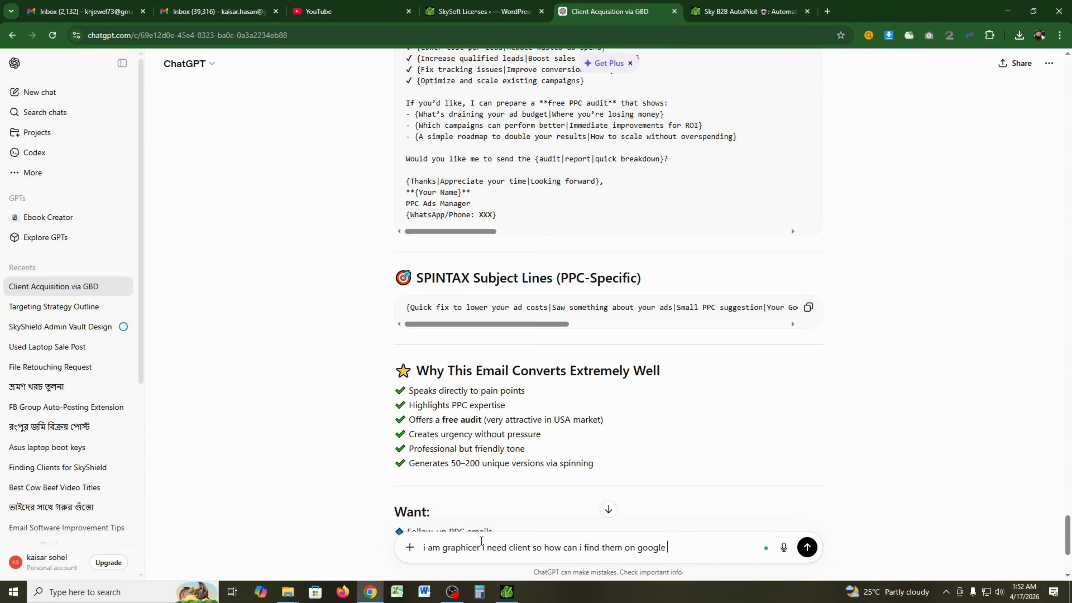
type("ess")
type(", give 10")
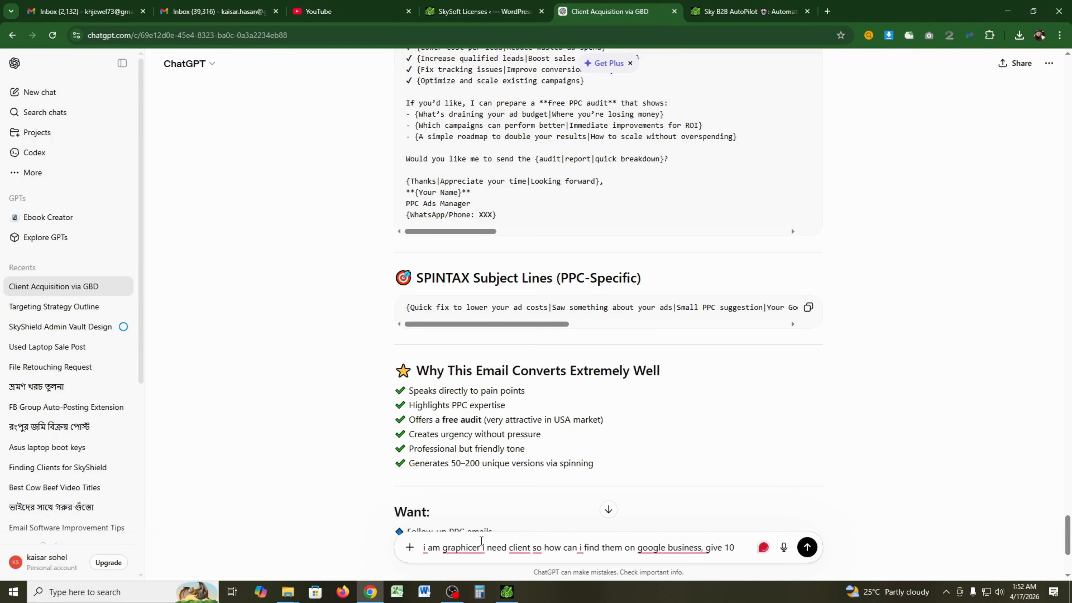
type("0 keywor")
type("d")
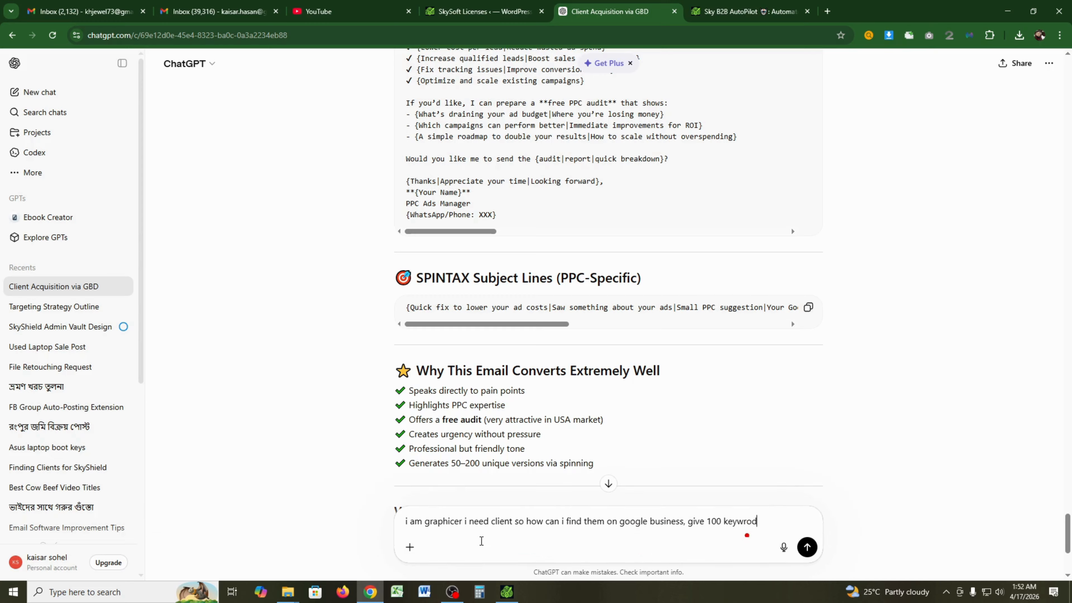
key("BackSpace")
key("BackSpace")
key("BackSpace")
type("ords")
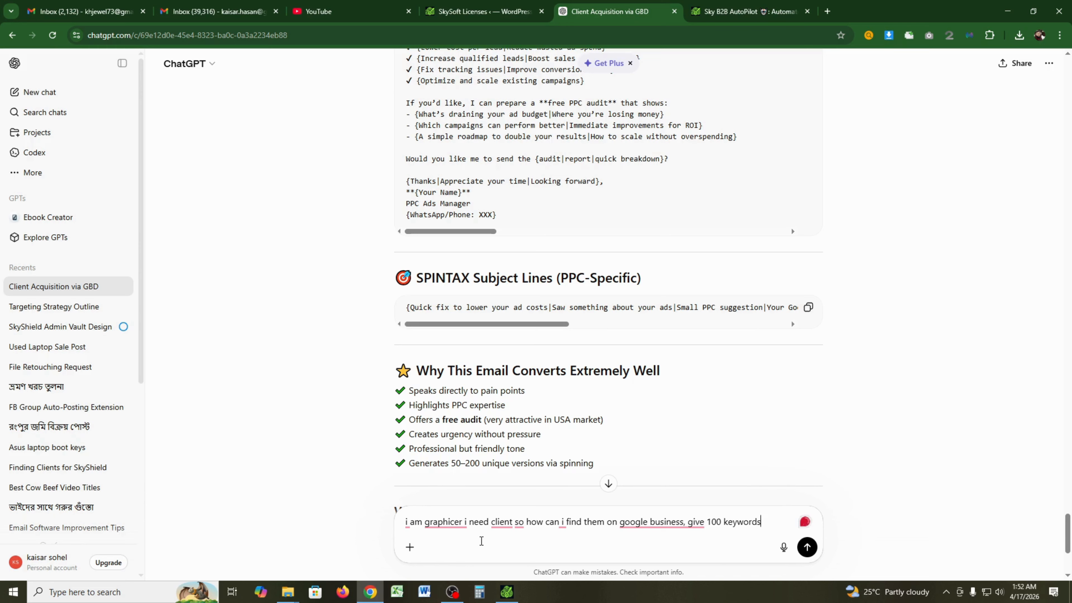
key("Return")
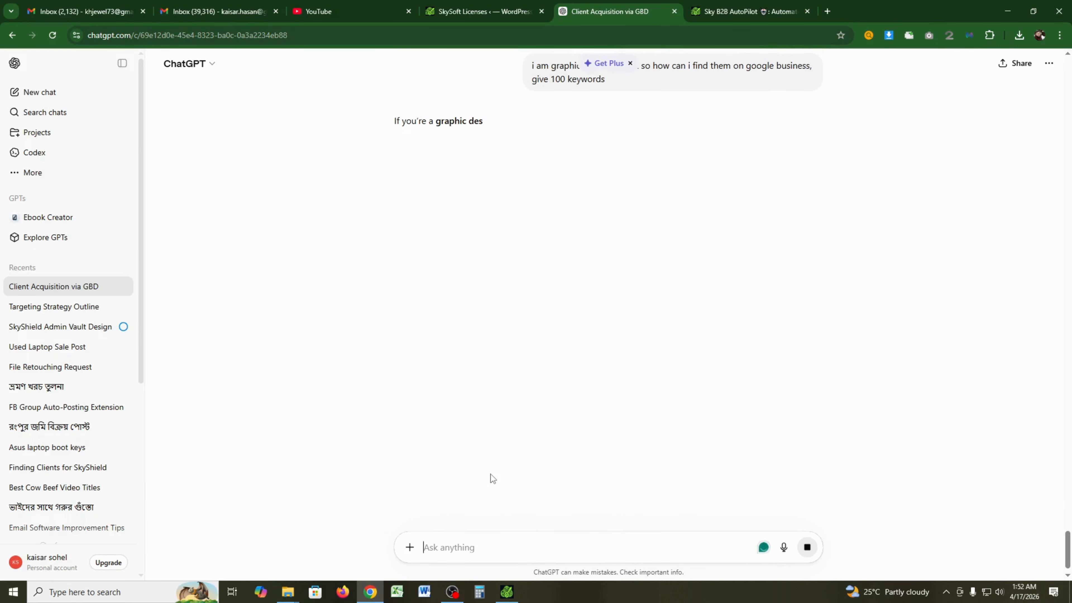
left_click(507, 594)
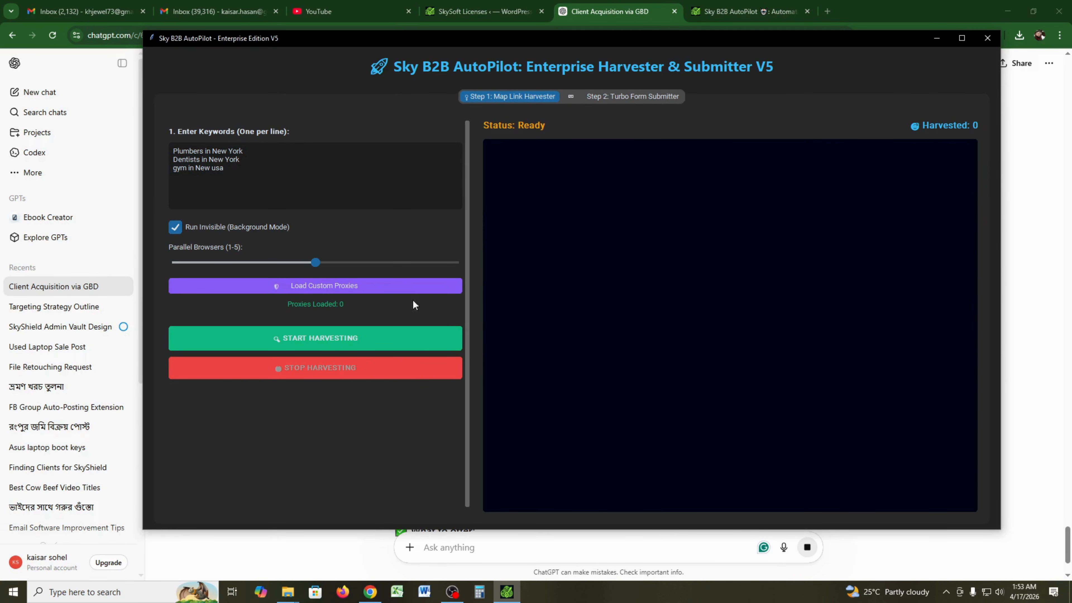
- Load the Webshare 10 proxies file from Downloads as custom proxies and start harvesting
left_click(396, 292)
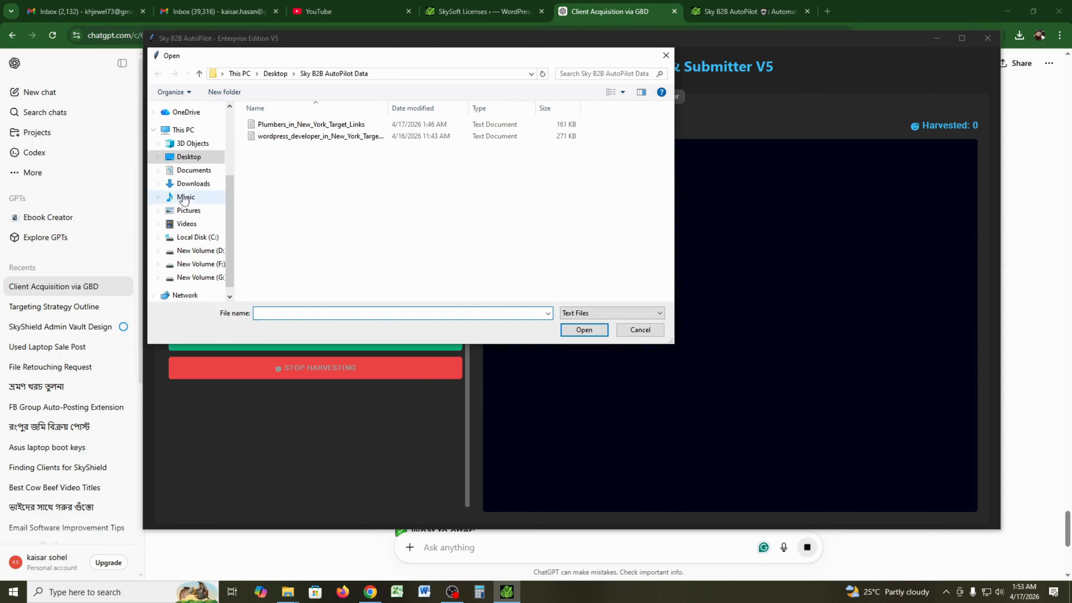
left_click(198, 186)
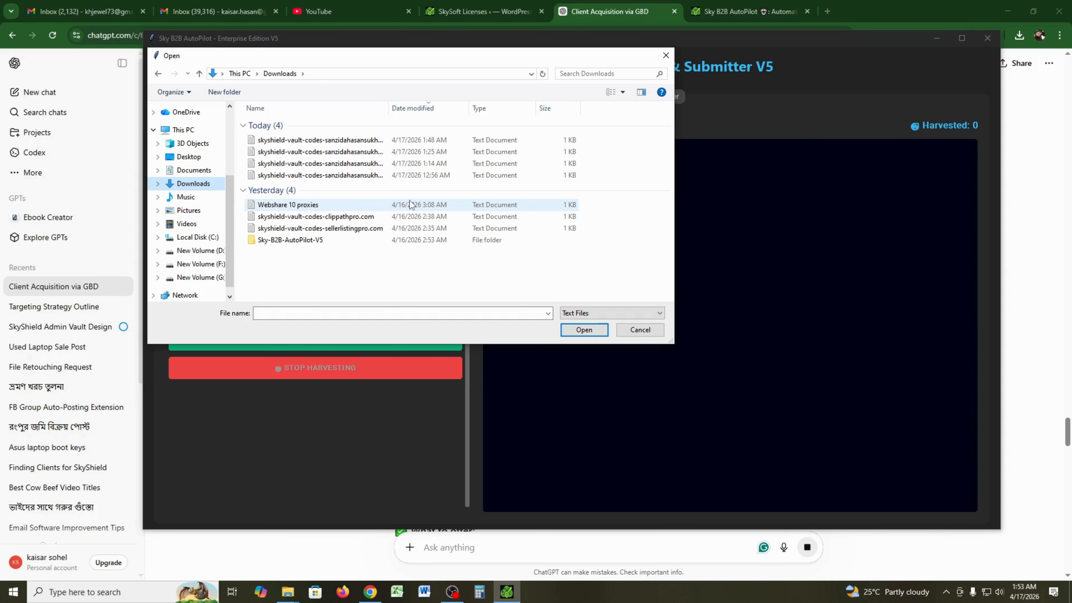
left_click(409, 205)
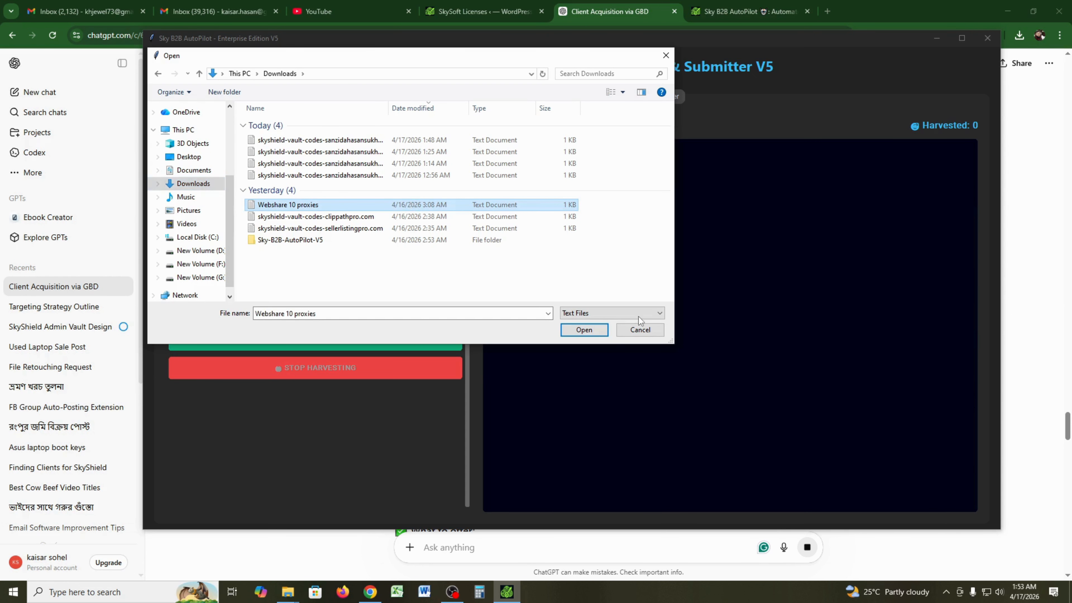
left_click(584, 330)
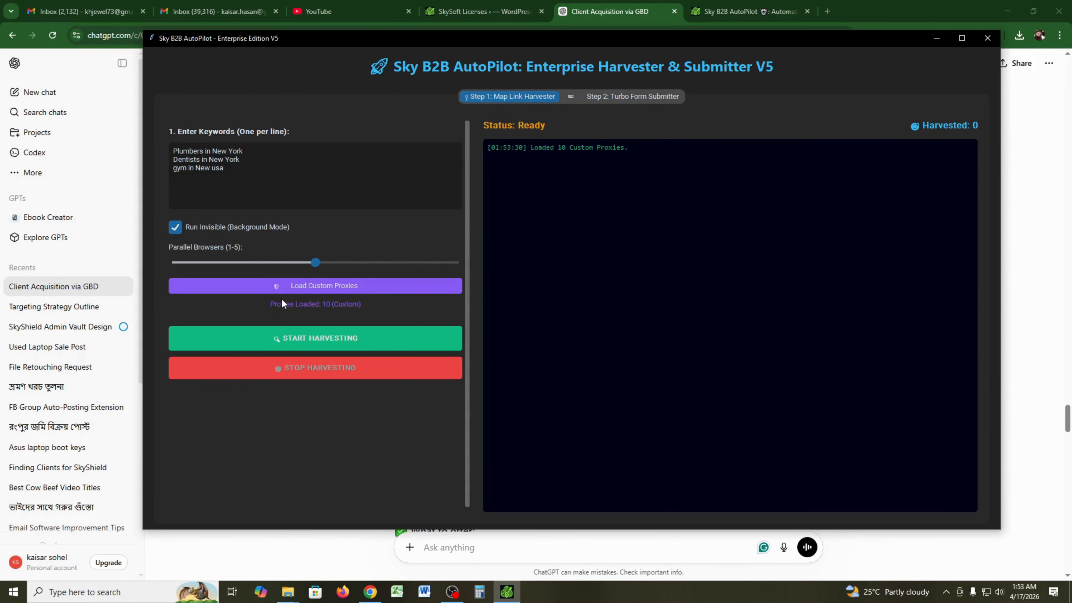
left_click(406, 336)
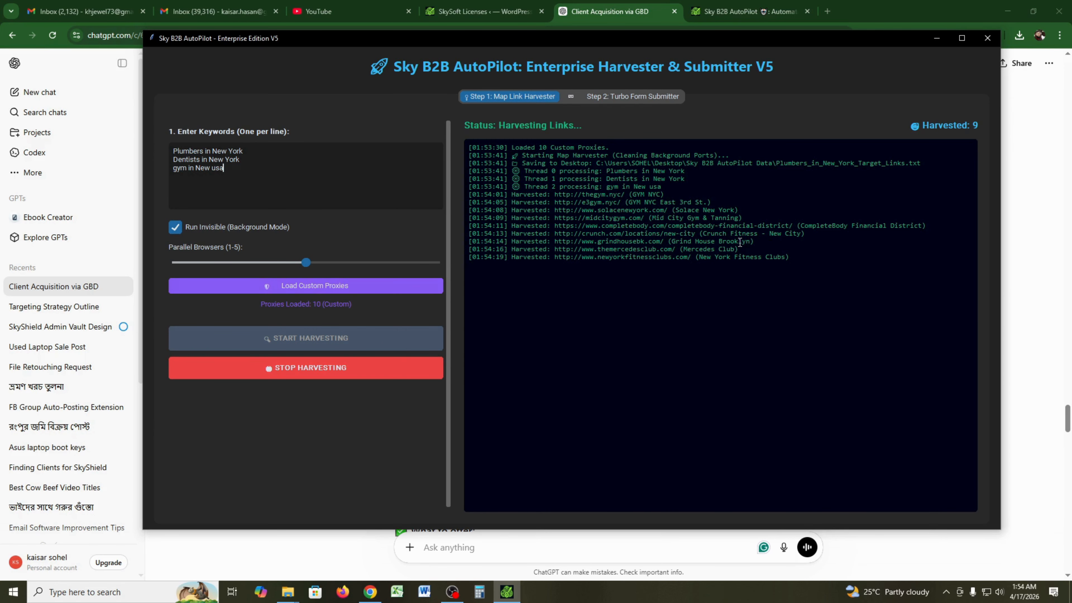
- Switch to File Explorer while the harvest collects its first 9 links
left_click(291, 594)
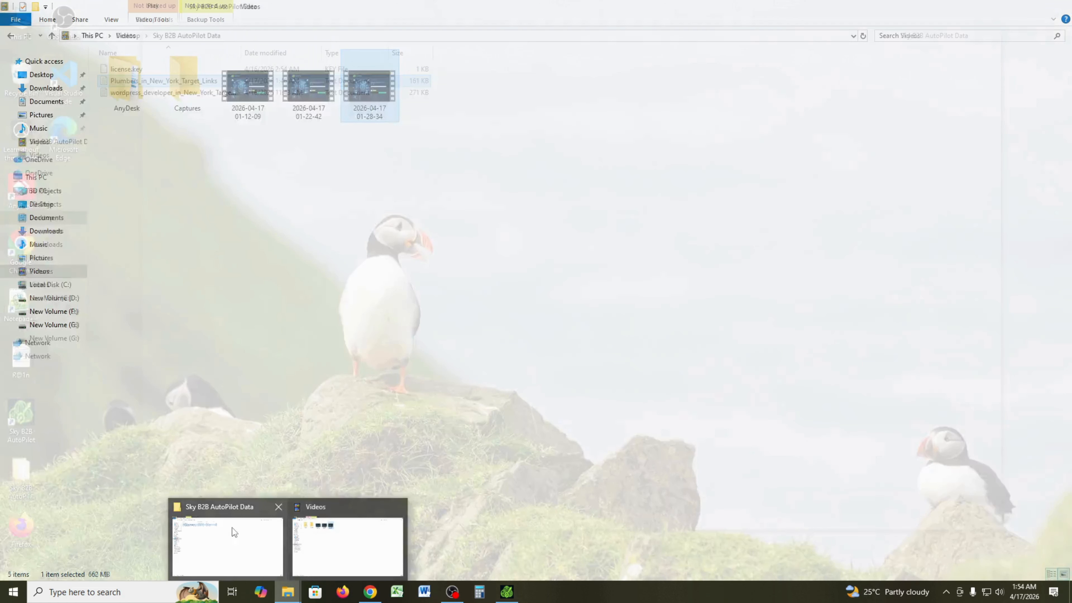
- Open Desktop > Sky B2B AutoPilot Data and check the output file path in the harvester log
left_click(232, 528)
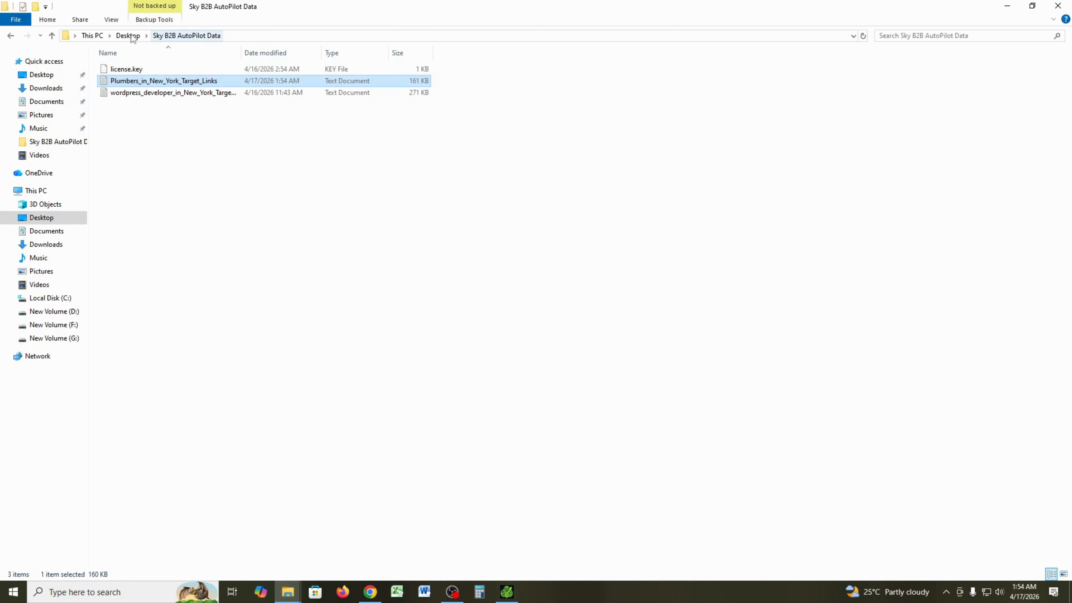
left_click(41, 218)
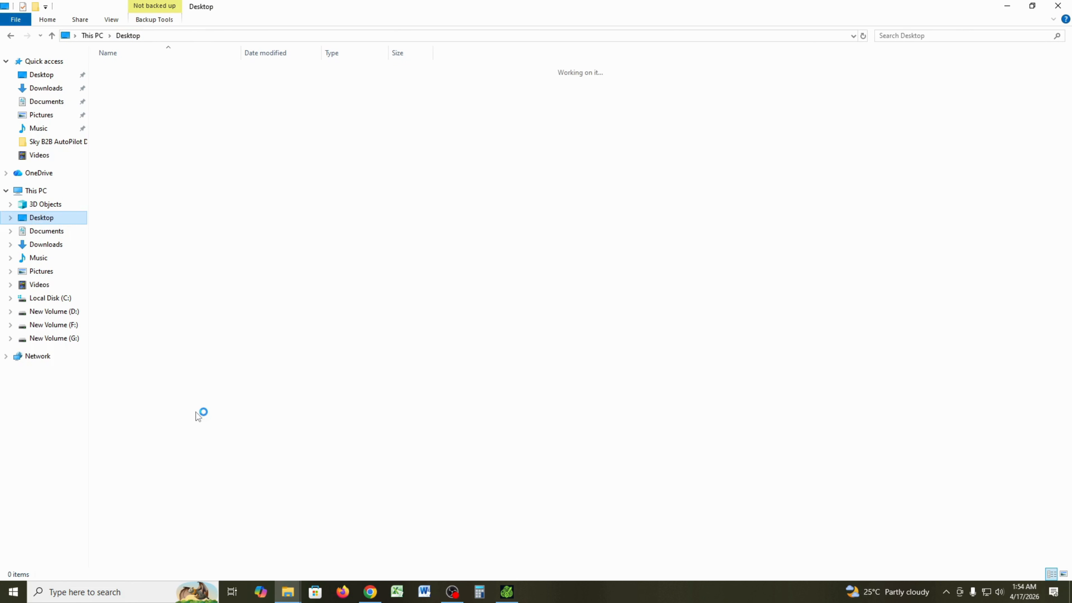
left_click(148, 70)
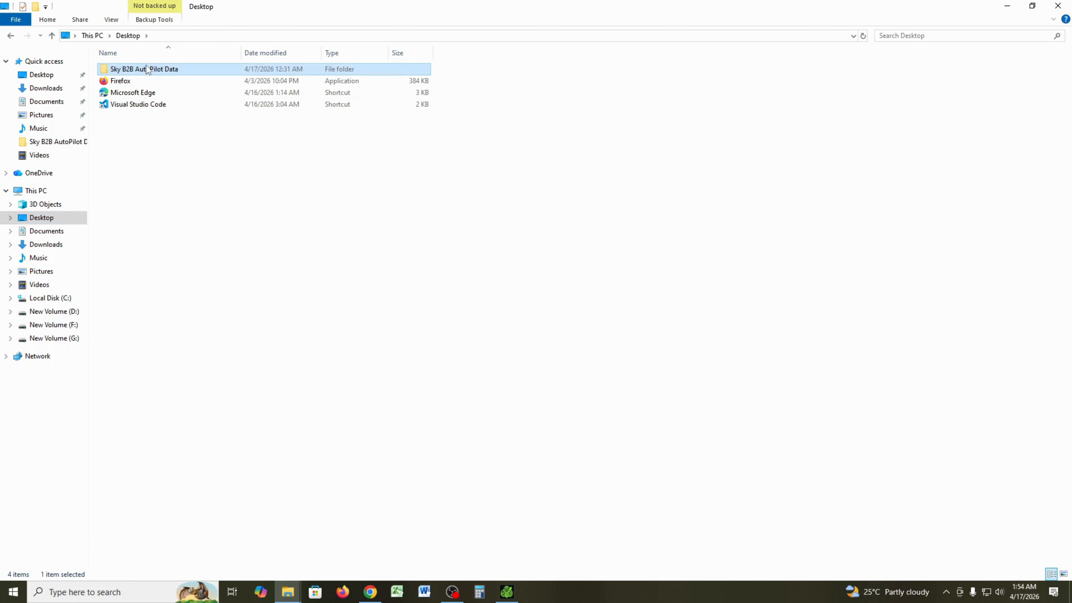
double_click(147, 70)
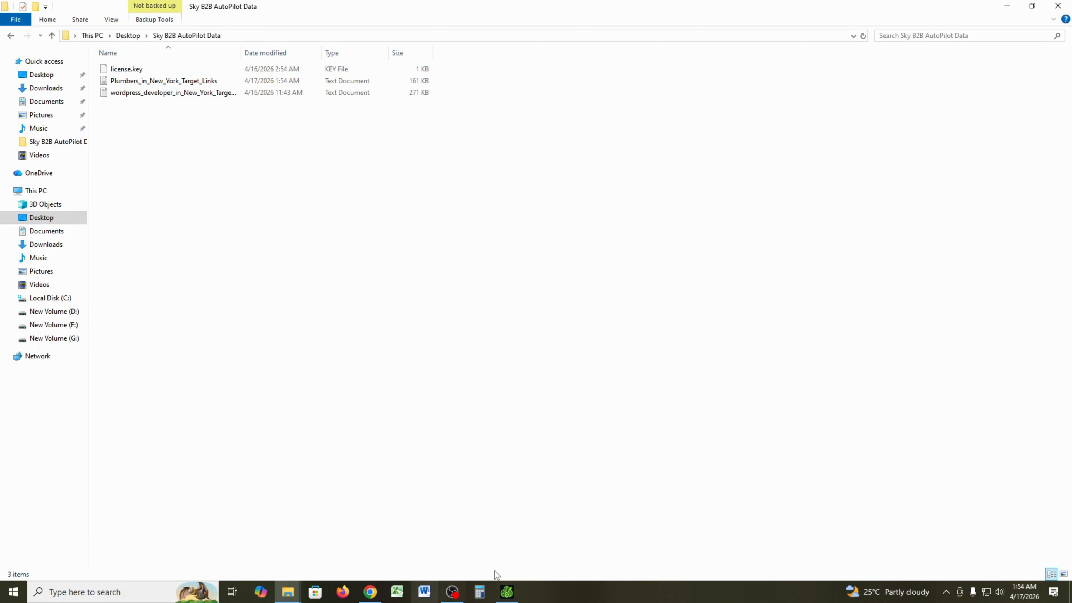
left_click(507, 592)
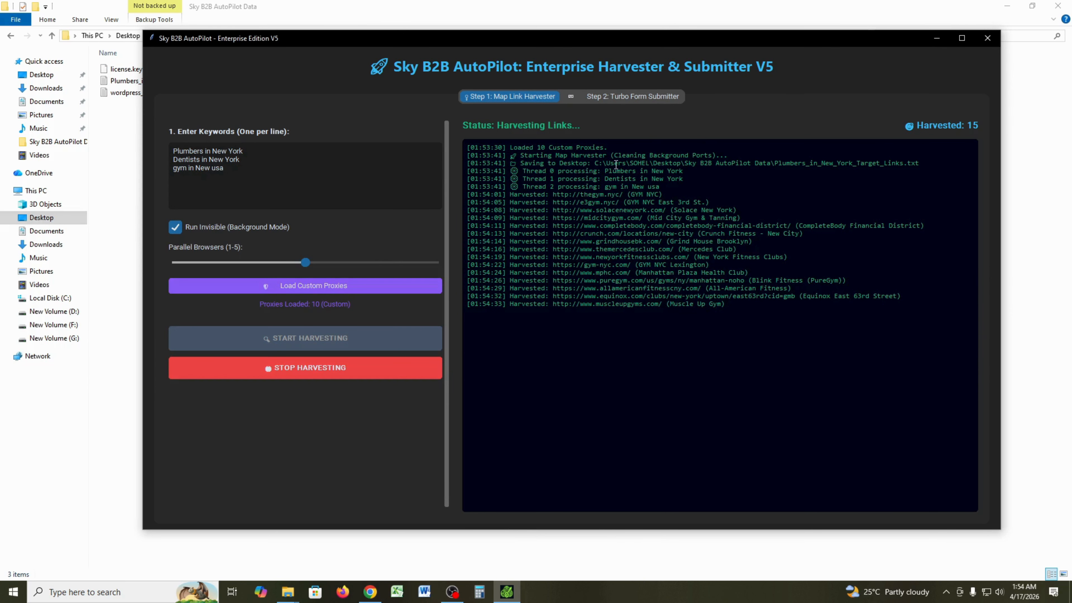
left_click_drag(596, 164, 911, 168)
left_click(806, 164)
- Select the Plumbers_in_New_York_Target_Links file in the data folder, then return to ChatGPT
left_click(295, 590)
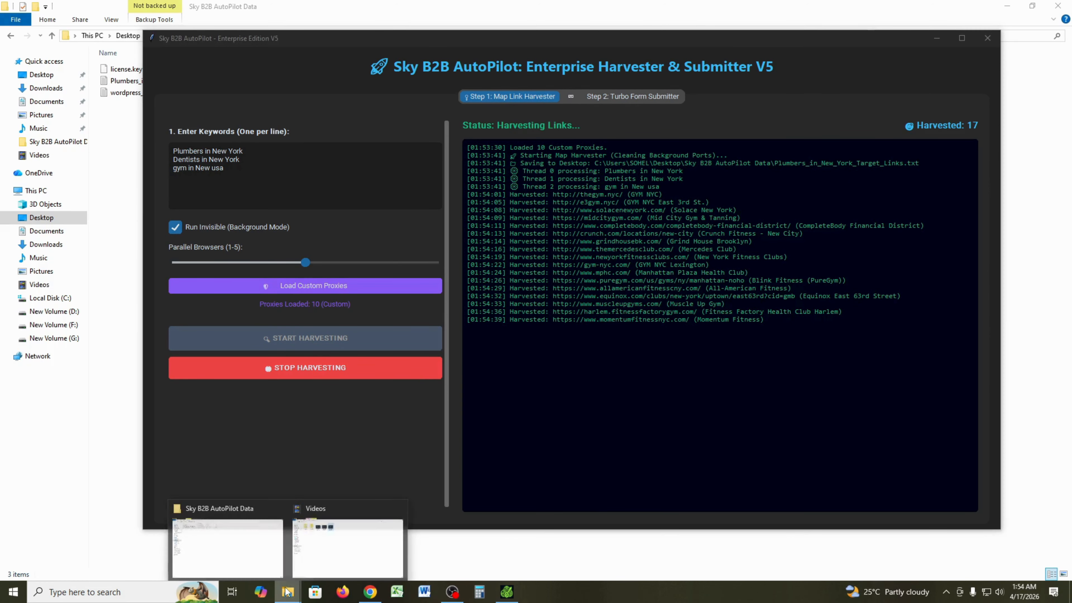
left_click(366, 547)
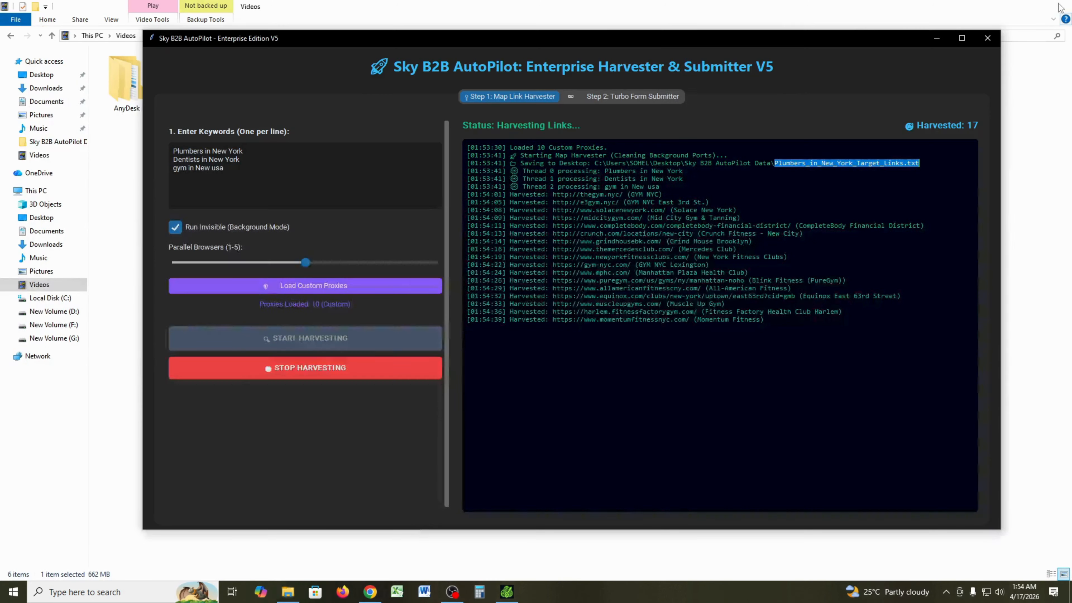
left_click(1058, 6)
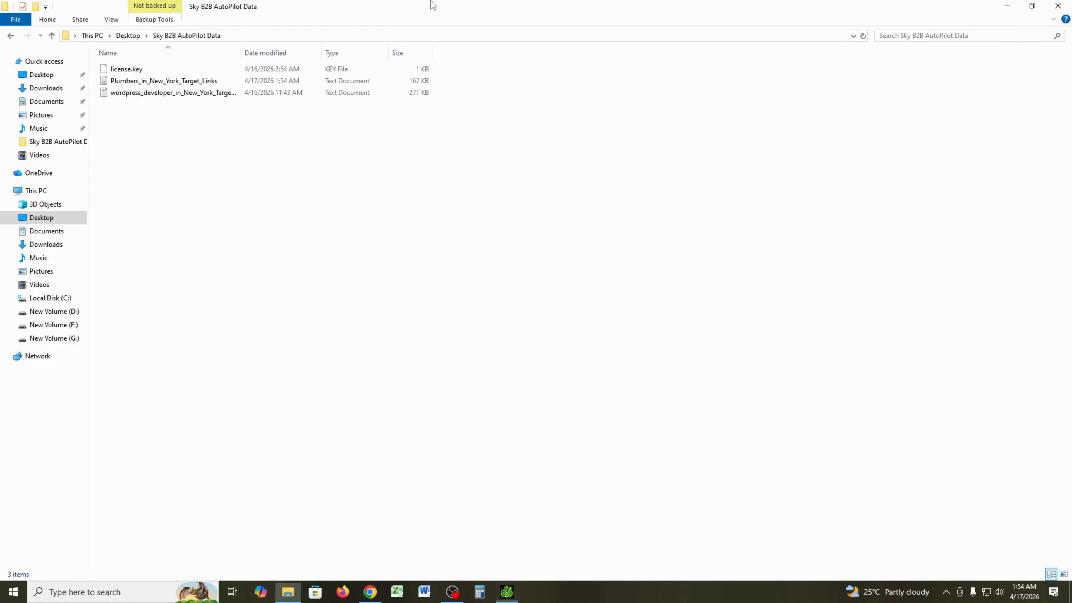
left_click(428, 6)
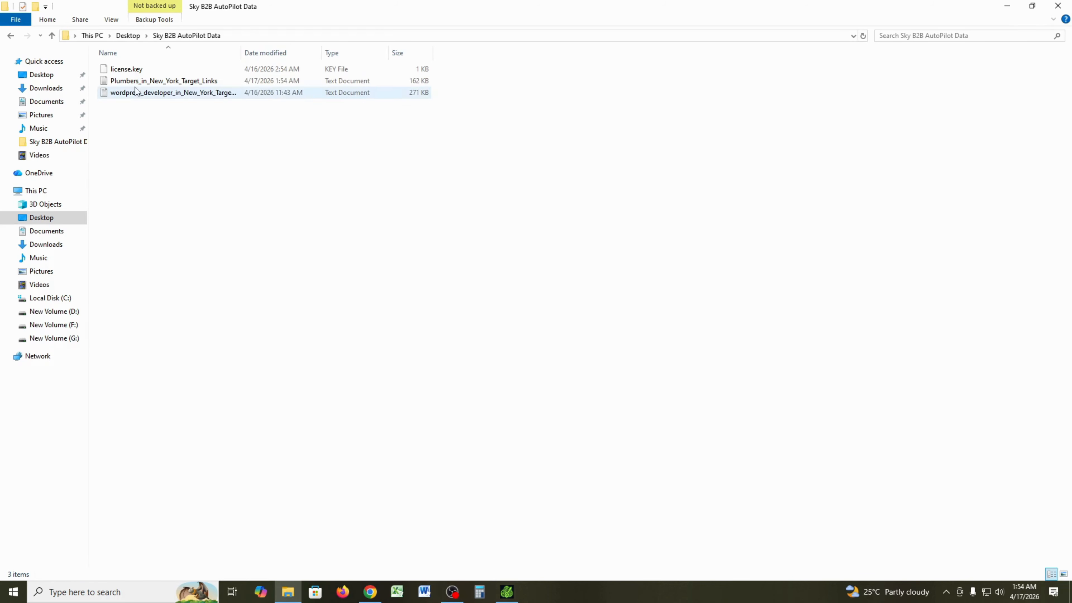
left_click(139, 80)
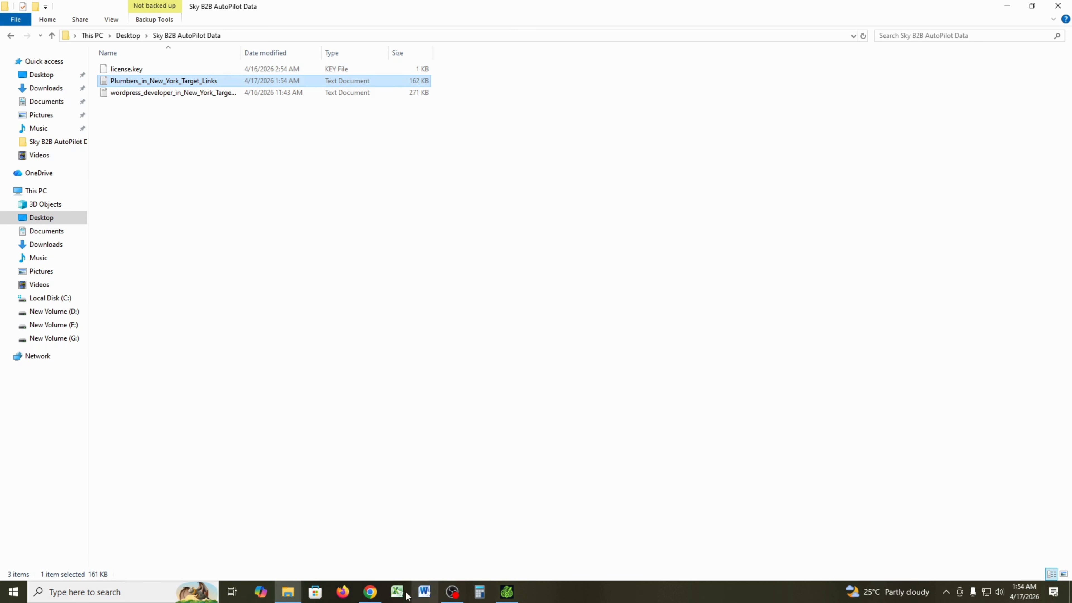
left_click(371, 592)
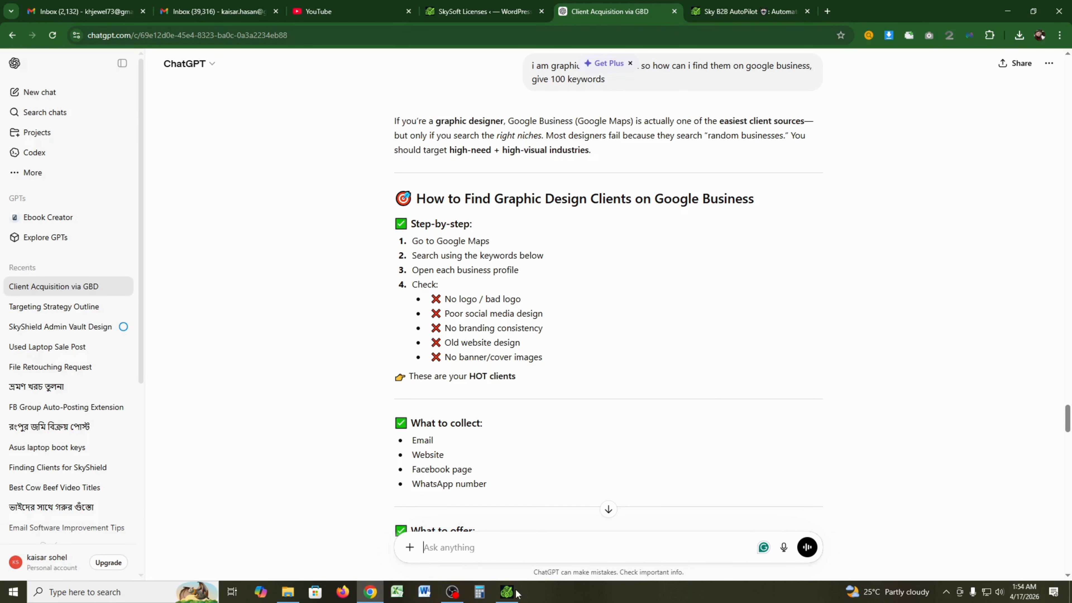
- Let the harvester reach 39 links, then switch to Step 2: Turbo Form Submitter
left_click(507, 592)
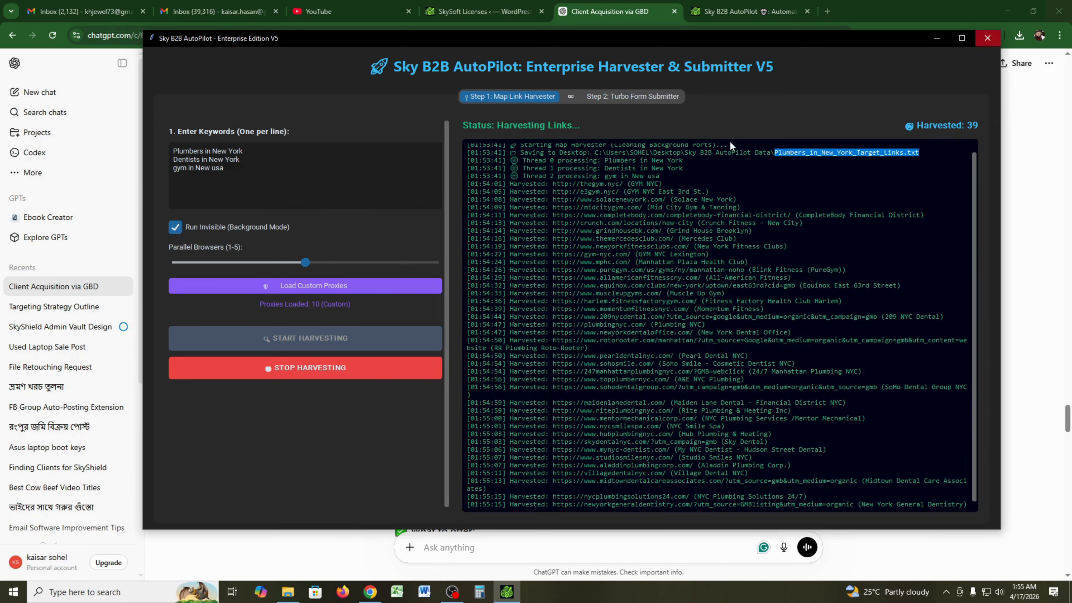
left_click(631, 97)
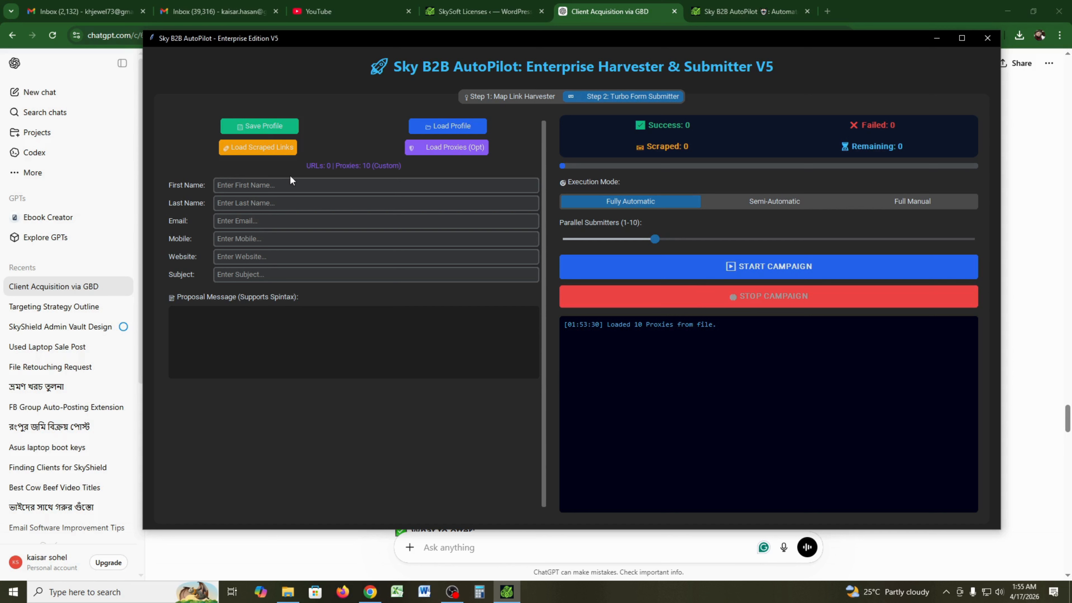
- Enter the sender's first name, last name, e-mail address and mobile number in the submitter profile
left_click(291, 186)
key("ctrl+a")
left_click(302, 197)
key("Tab")
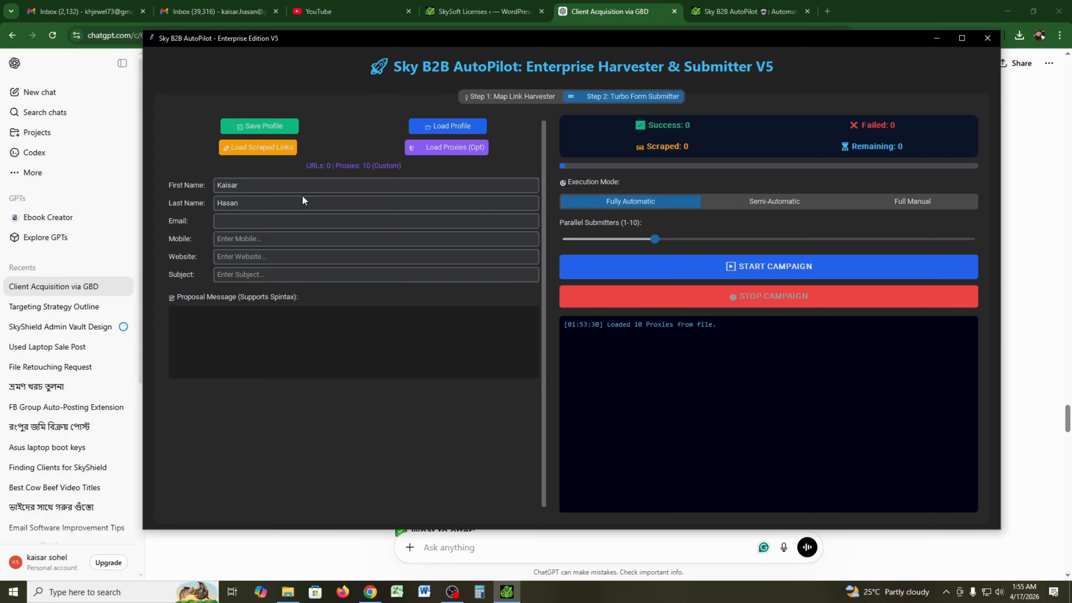
key("Tab")
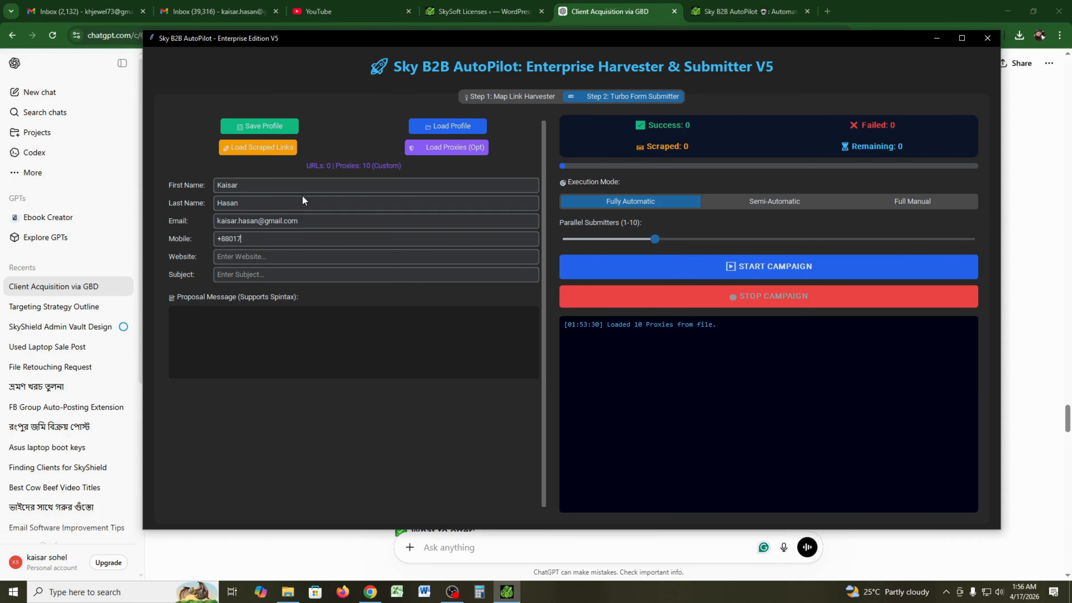
key("Tab")
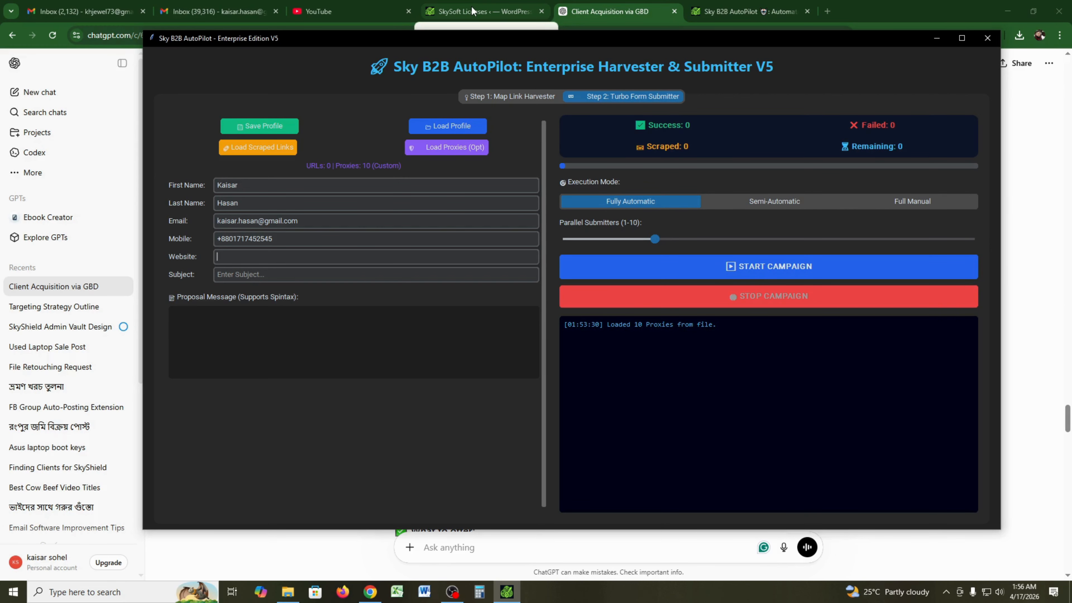
left_click(473, 11)
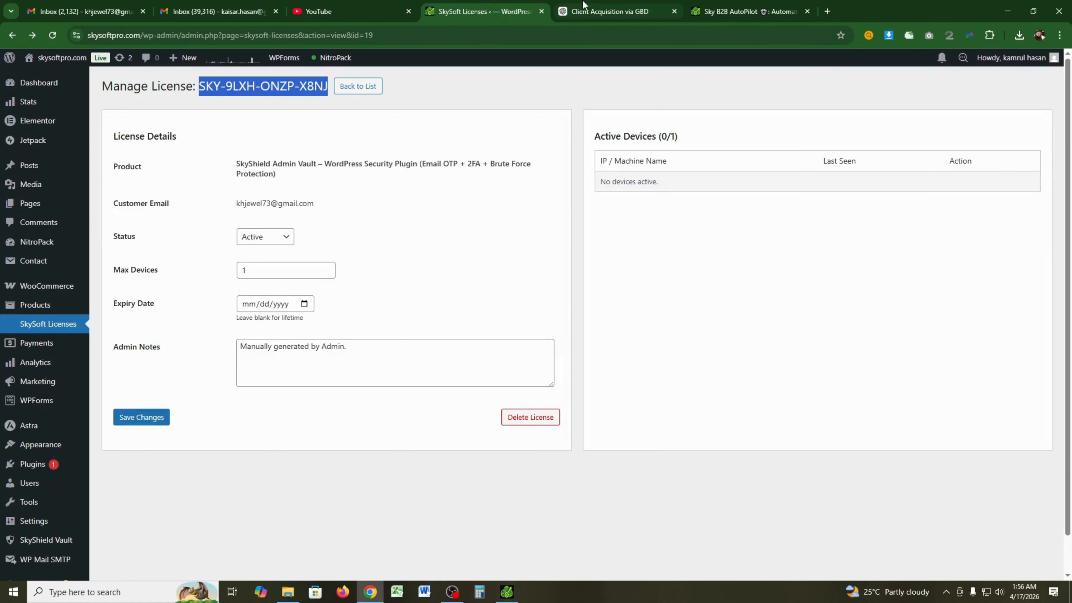
left_click(724, 7)
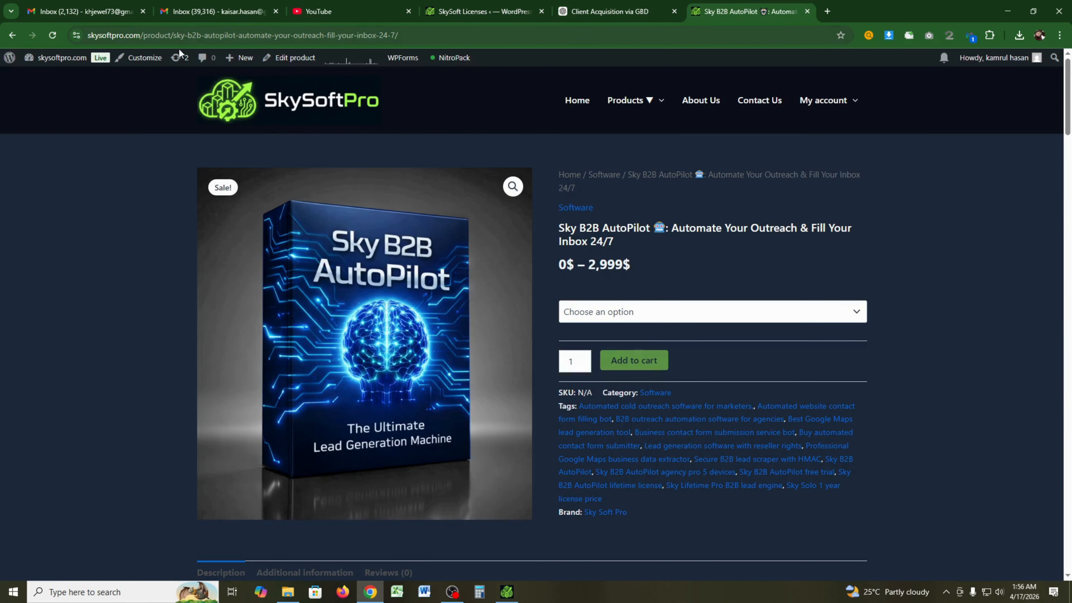
left_click_drag(140, 35, 87, 35)
key("ctrl+c")
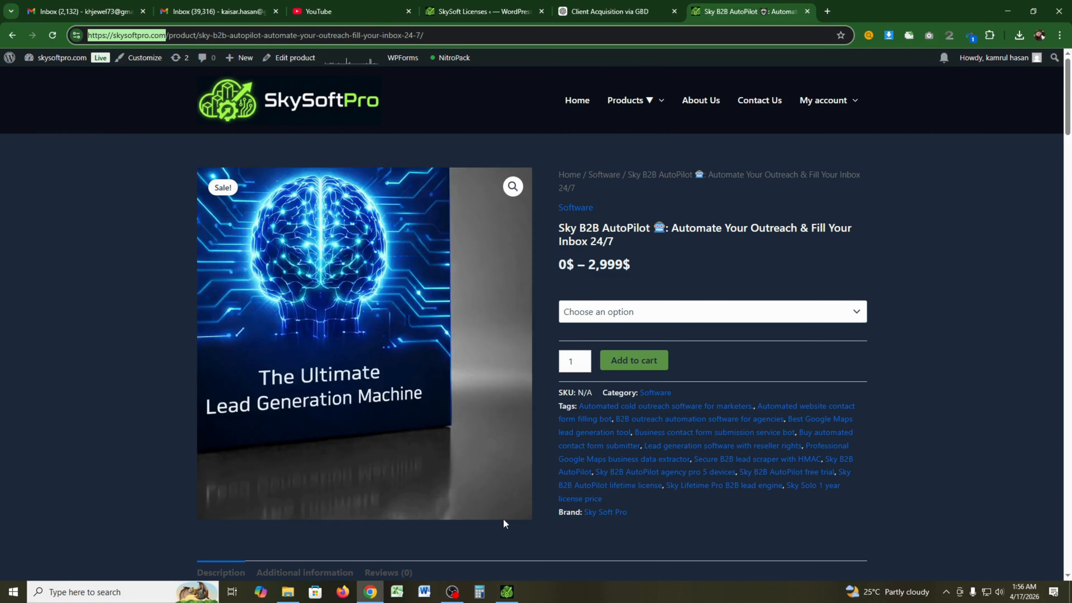
left_click(507, 592)
left_click(266, 258)
key("ctrl+v")
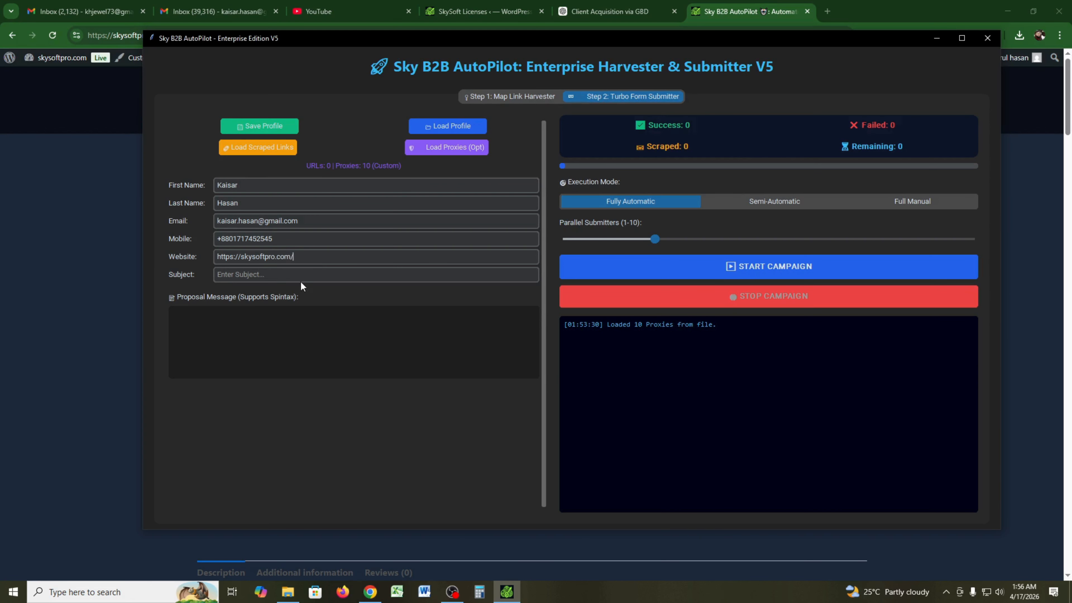
left_click(276, 275)
- Ask ChatGPT to write the best client-impressing email with a subject line
left_click(610, 11)
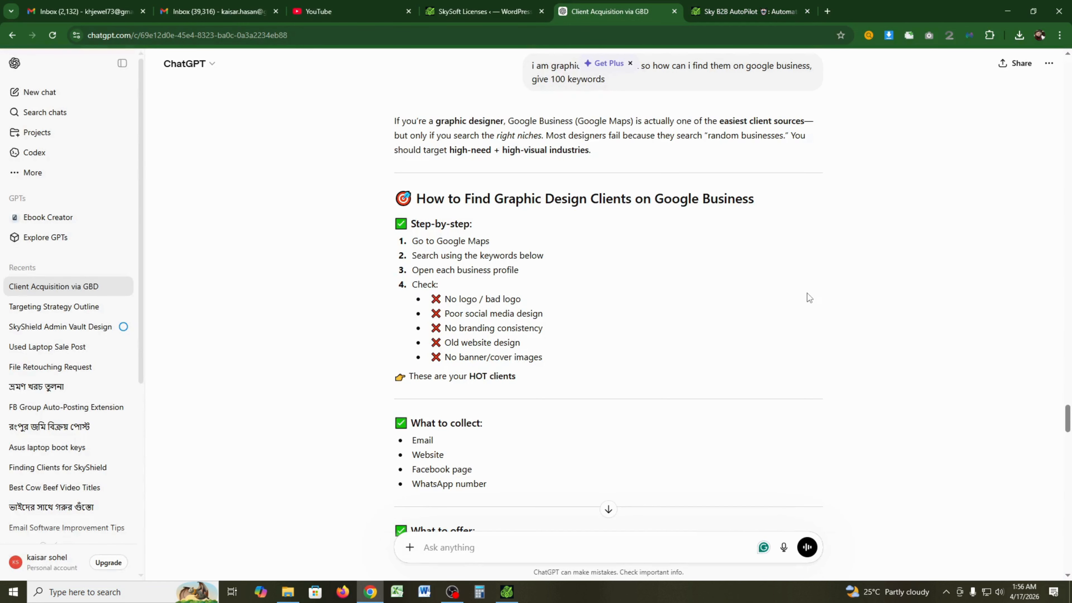
left_click_drag(1067, 418, 1069, 560)
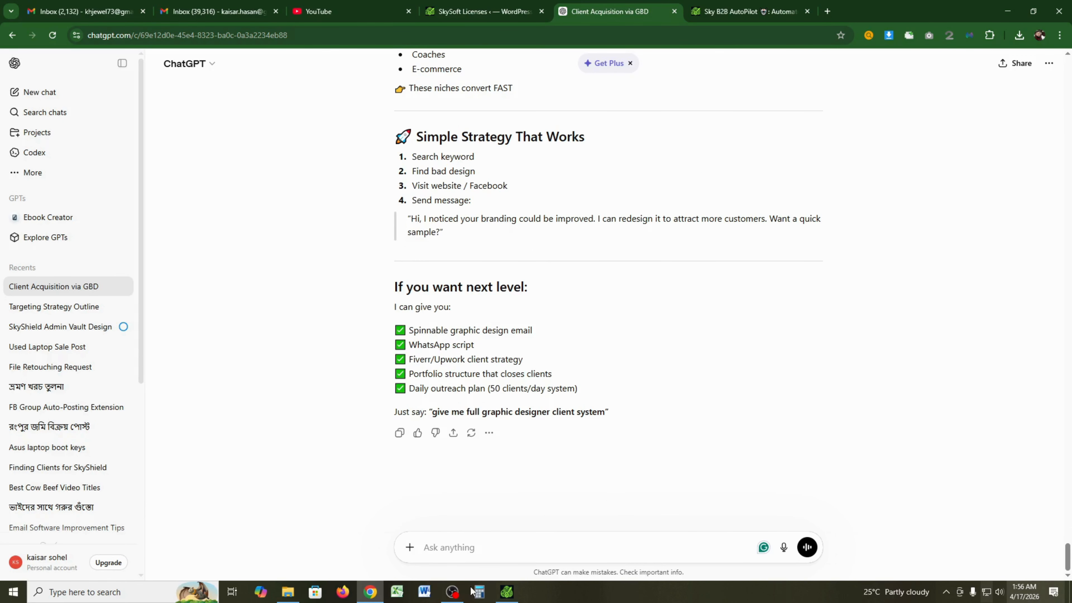
left_click(485, 547)
type("wr")
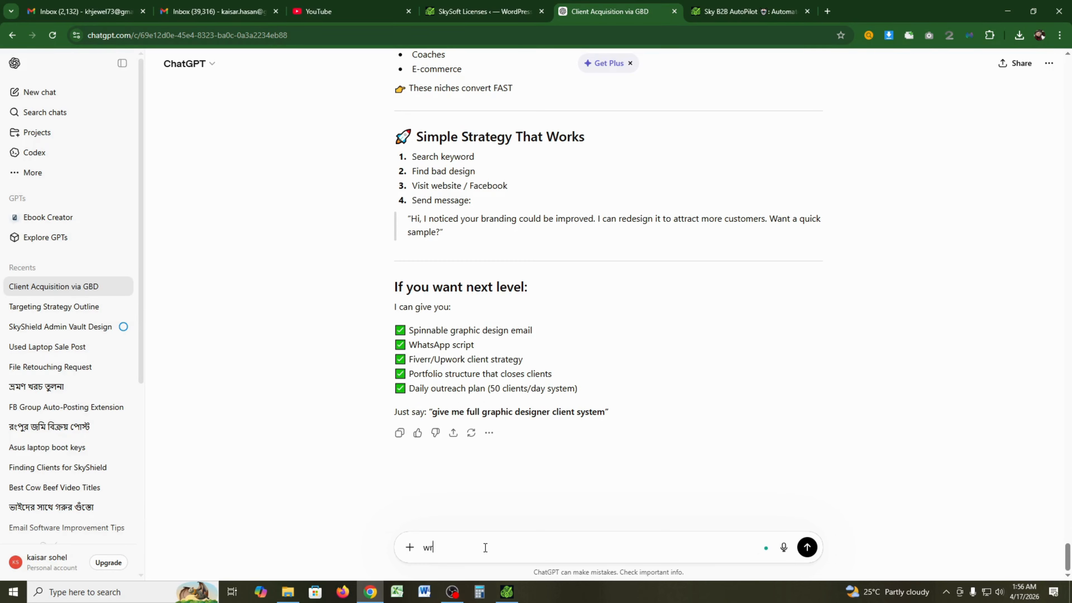
type("ite best email that client impressi")
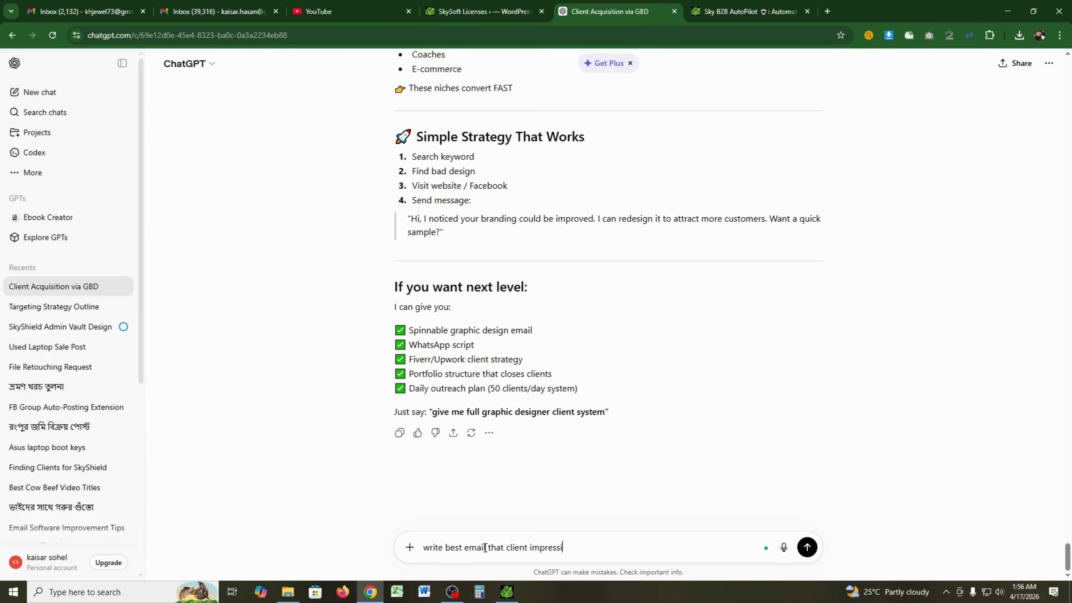
type("v")
key("BackSpace")
key("BackSpace")
type("with su")
key("BackSpace")
key("BackSpace")
type("subject")
key("Return")
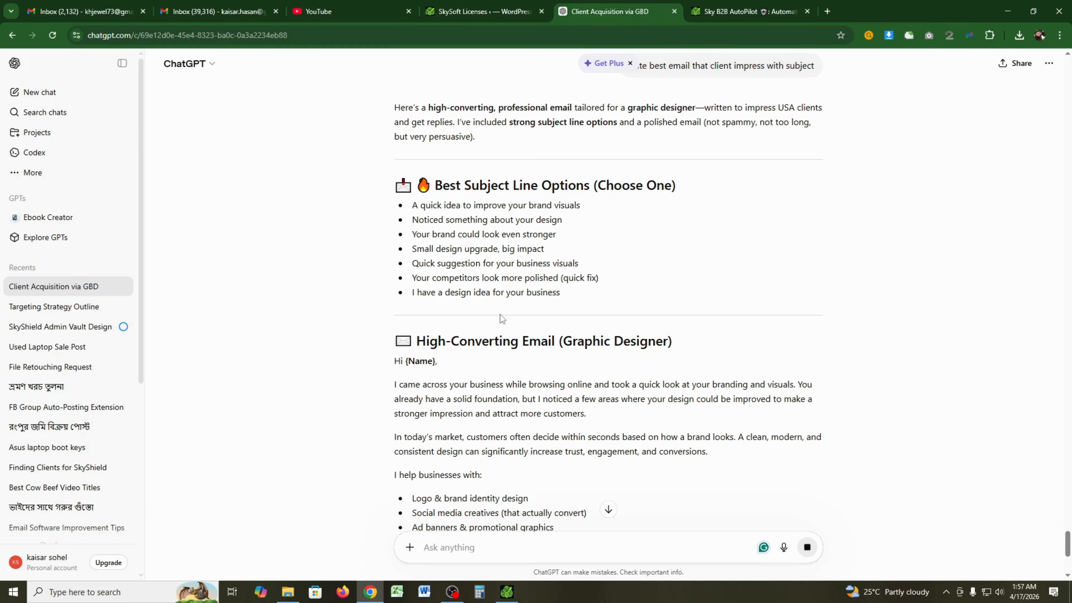
- Paste the suggested subject 'I have a design idea for your business' into AutoPilot's Subject field
triple_click(459, 203)
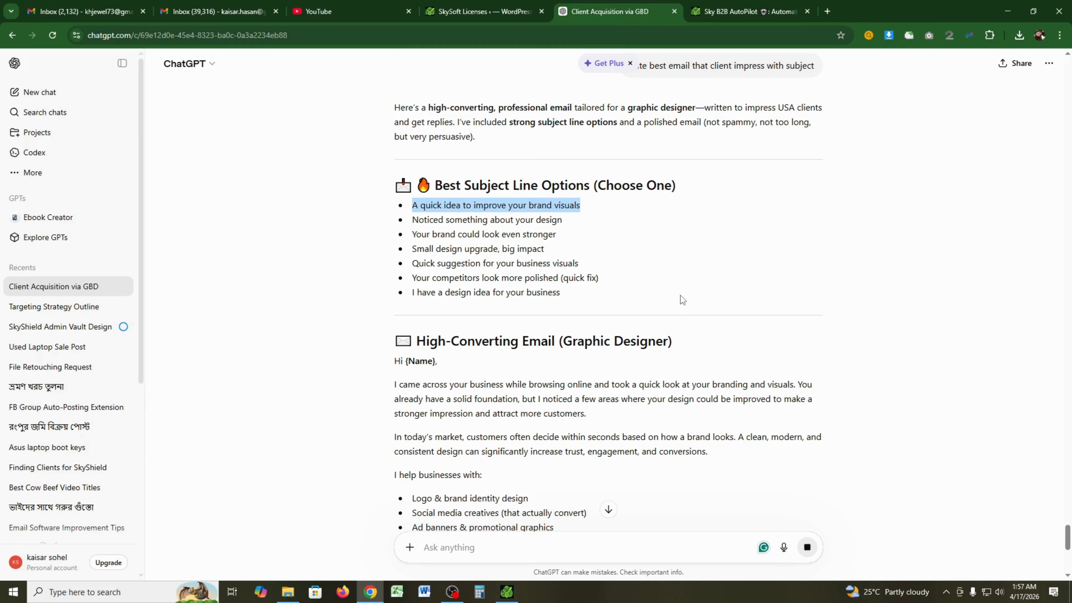
triple_click(485, 249)
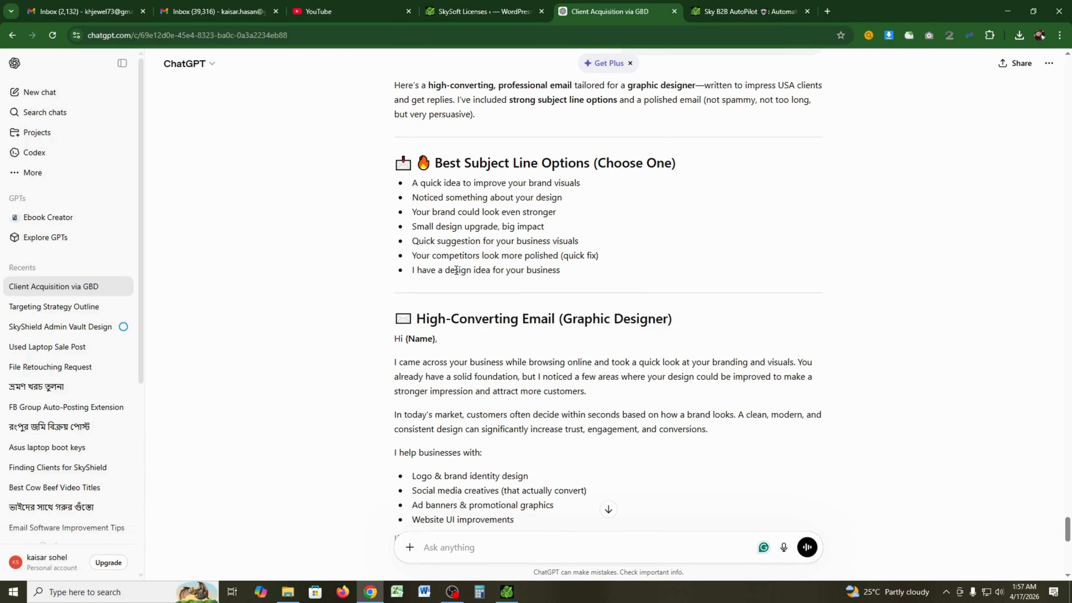
triple_click(456, 270)
key("ctrl+c")
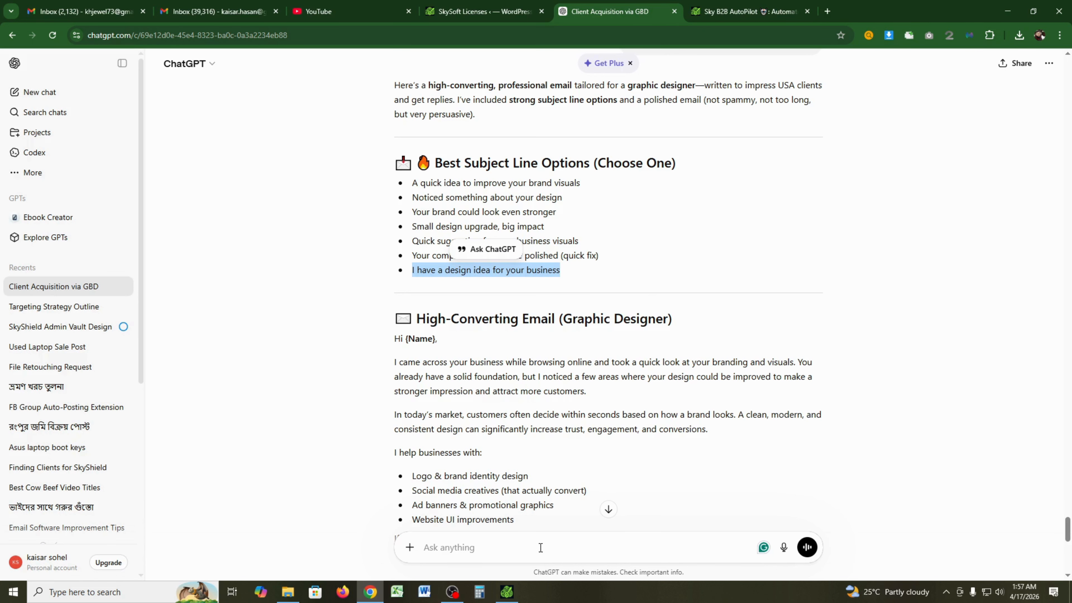
left_click(494, 591)
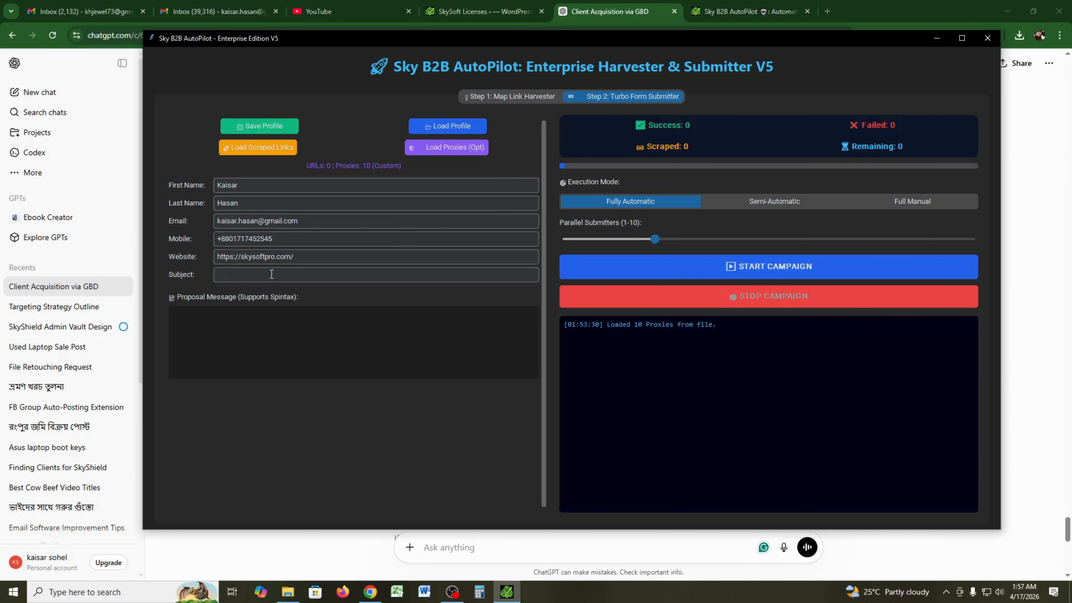
key("ctrl+v")
- Draft a ChatGPT request for the best subject and email to sell the software
left_click(1059, 265)
left_click(481, 545)
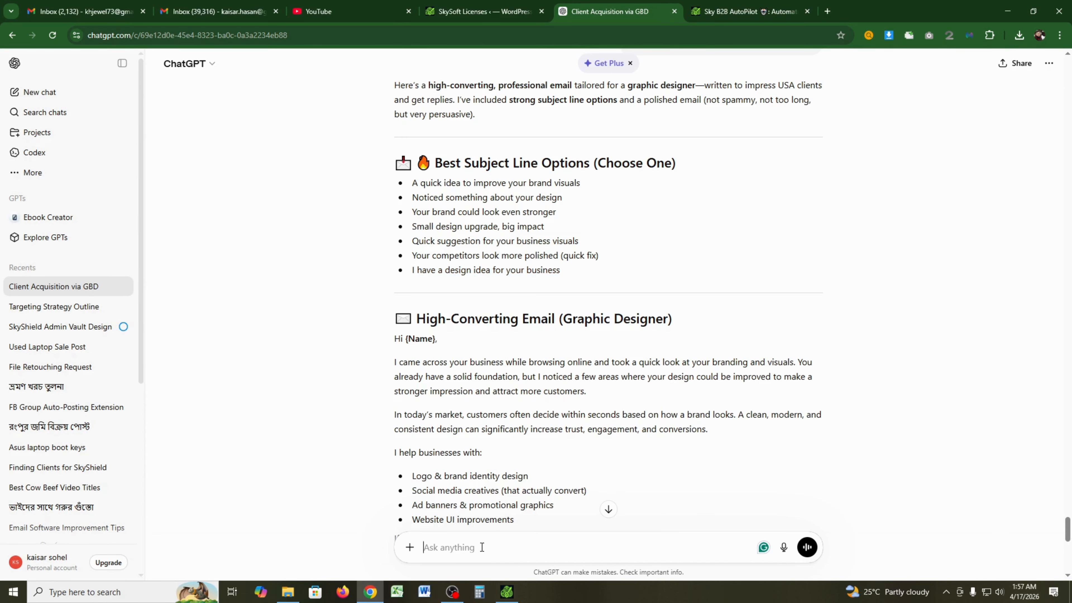
type("write and best offer fo")
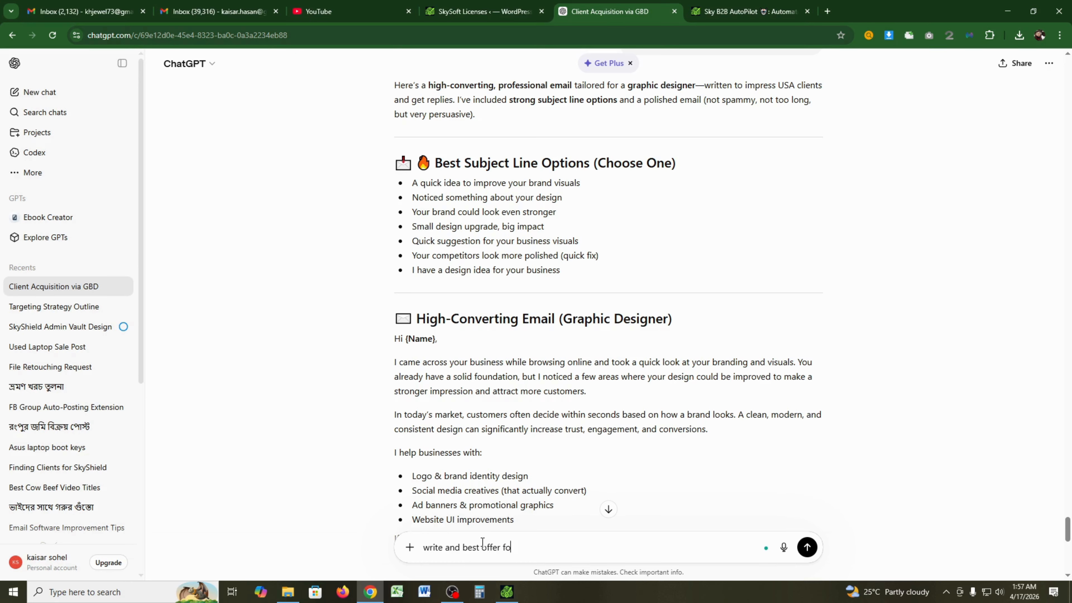
type("r my software selling ")
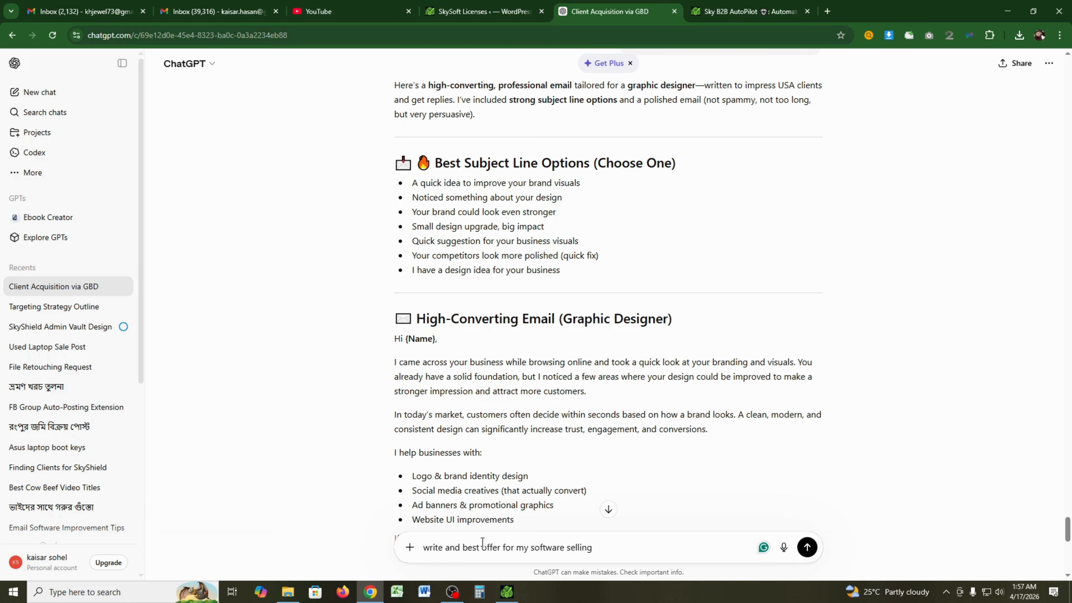
type(":")
key("BackSpace")
type("check my link and give me be")
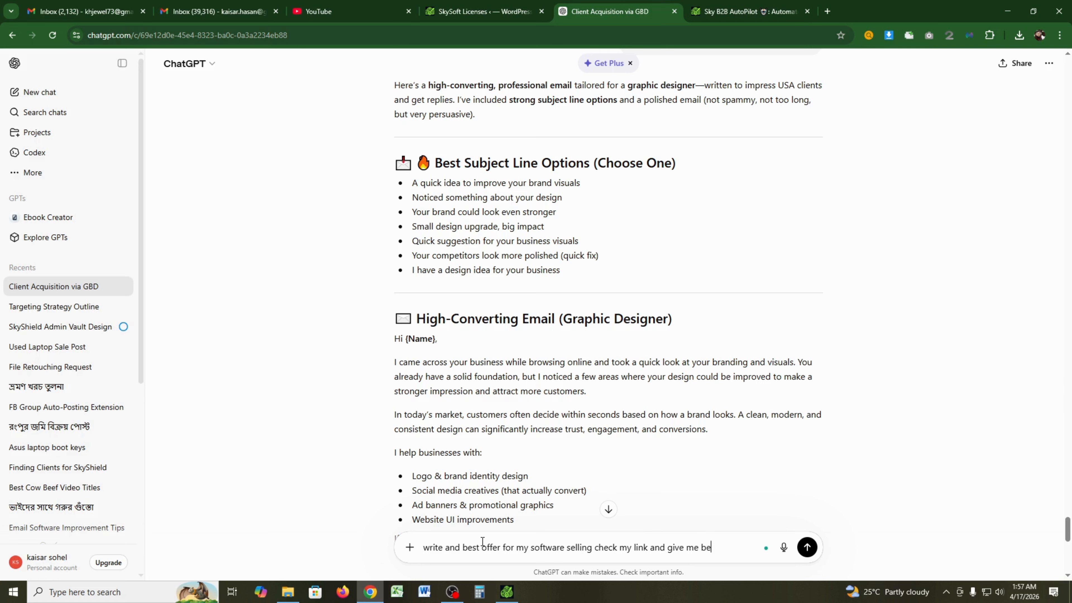
type("st suitable subject and")
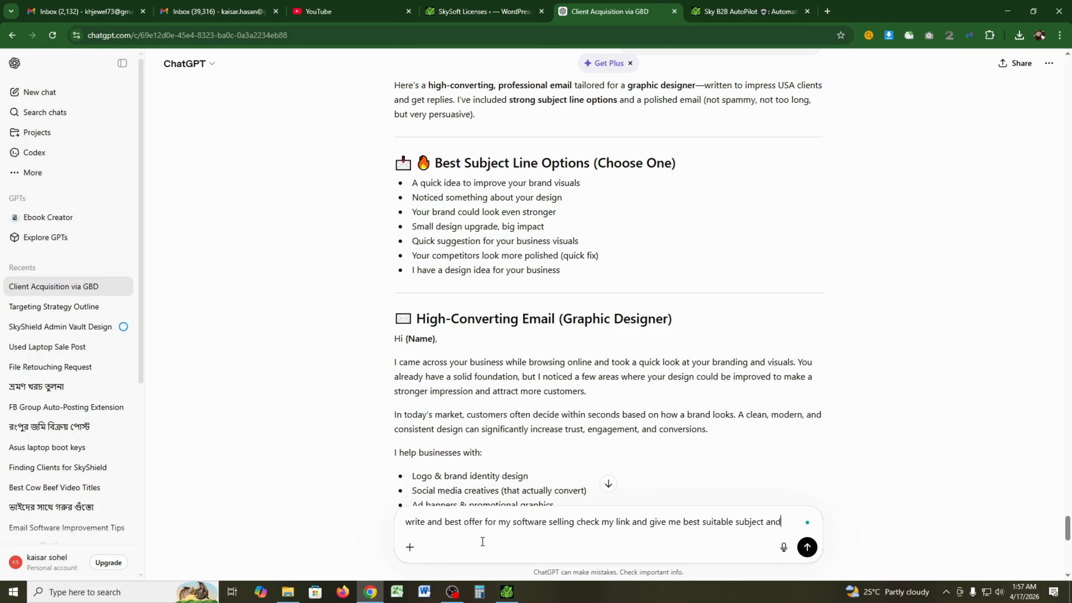
type("l a")
key("BackSpace")
type("wr")
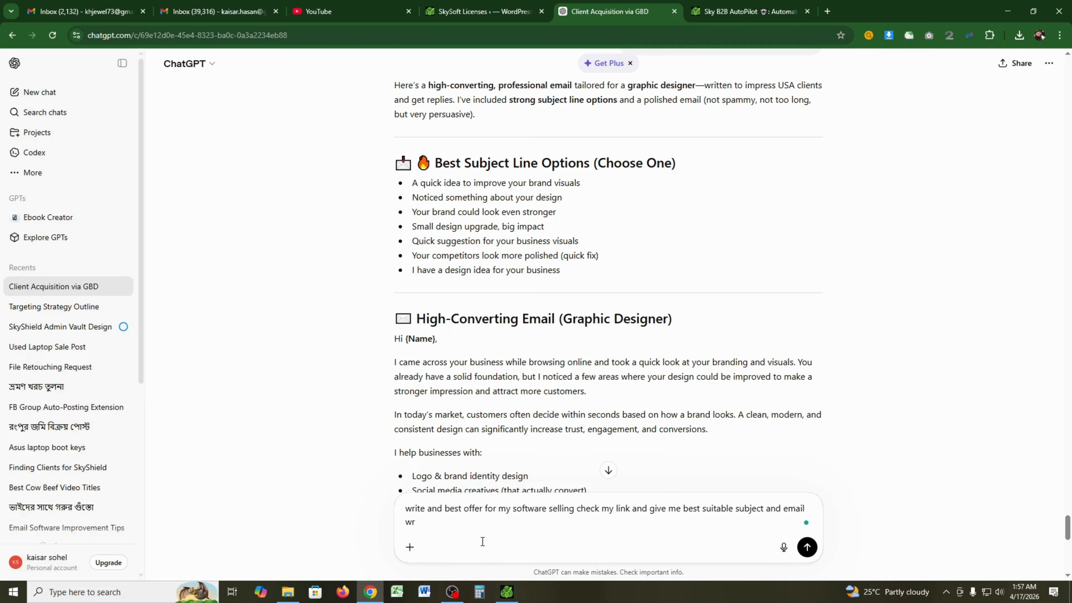
key("BackSpace")
key("BackSpace")
key("BackSpace")
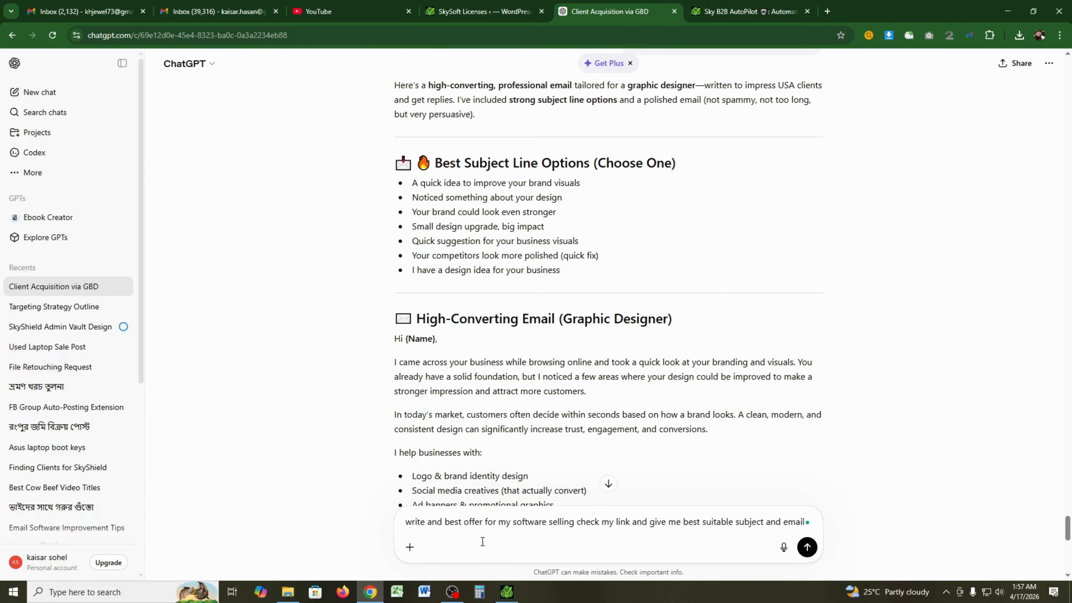
type("that ")
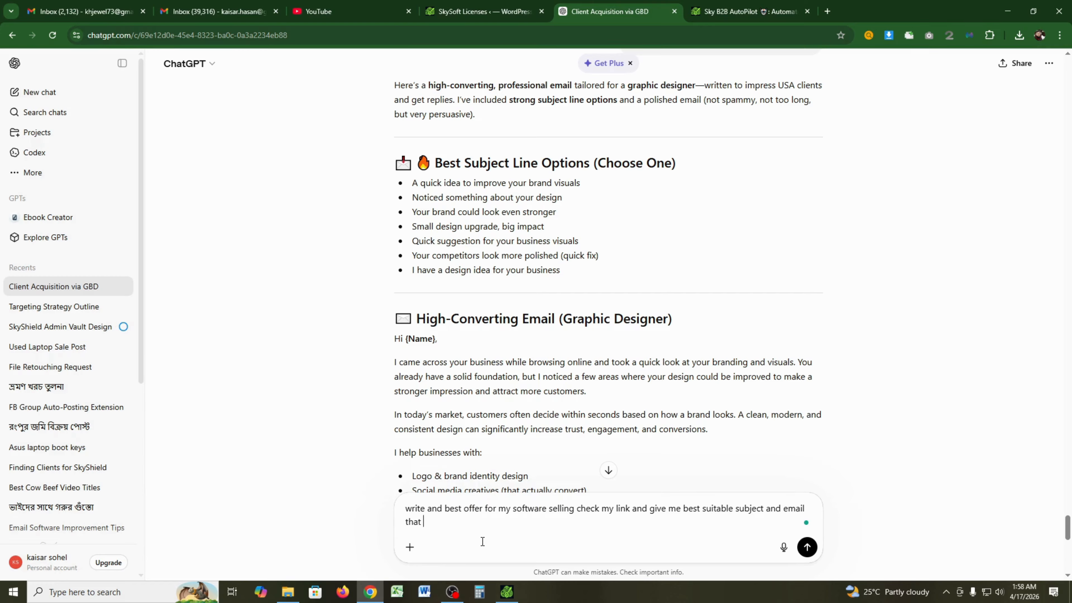
type("is impress client and buy our software")
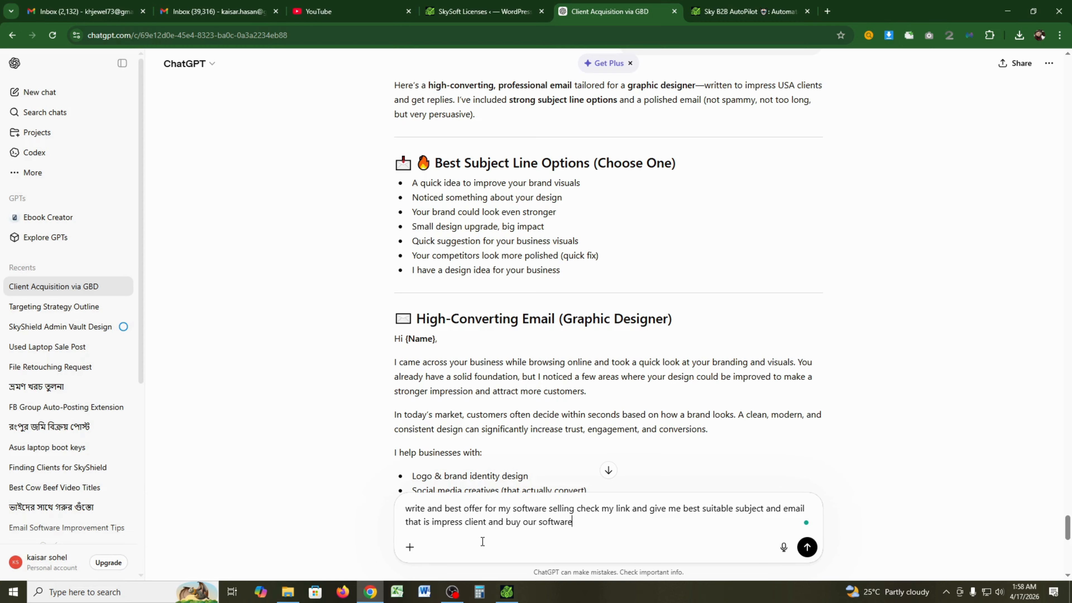
left_click(710, 10)
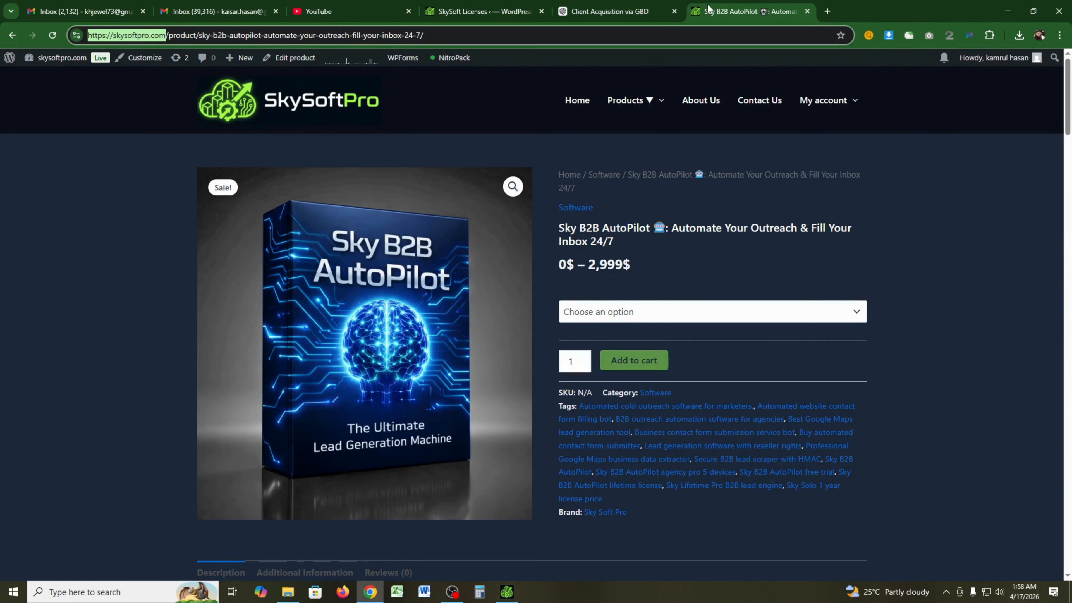
- Add the product page link to the software-sales request and send it
key("ctrl+l")
key("ctrl+c")
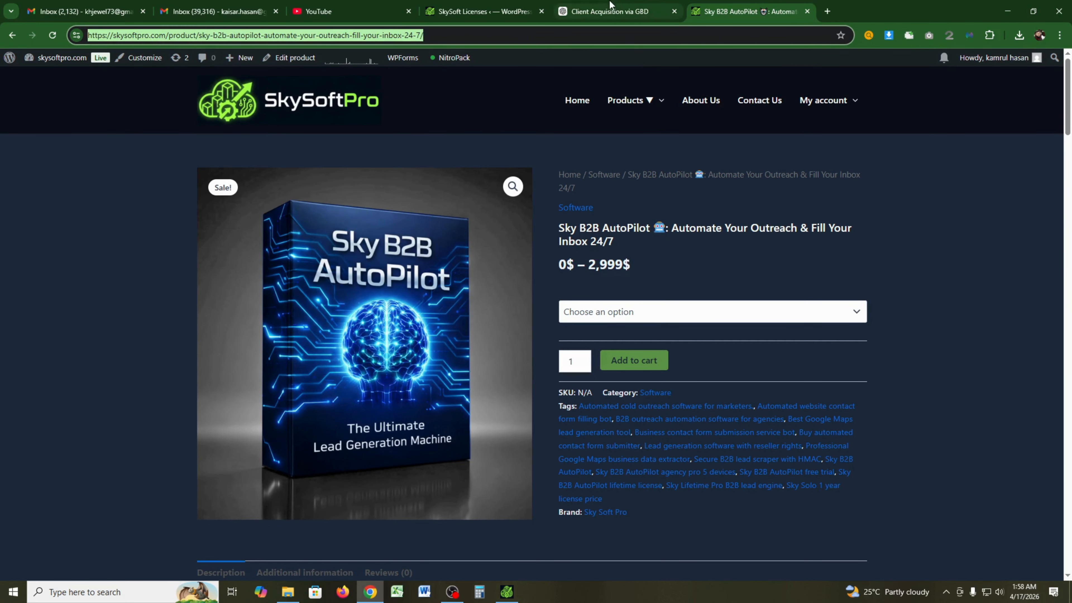
left_click(611, 6)
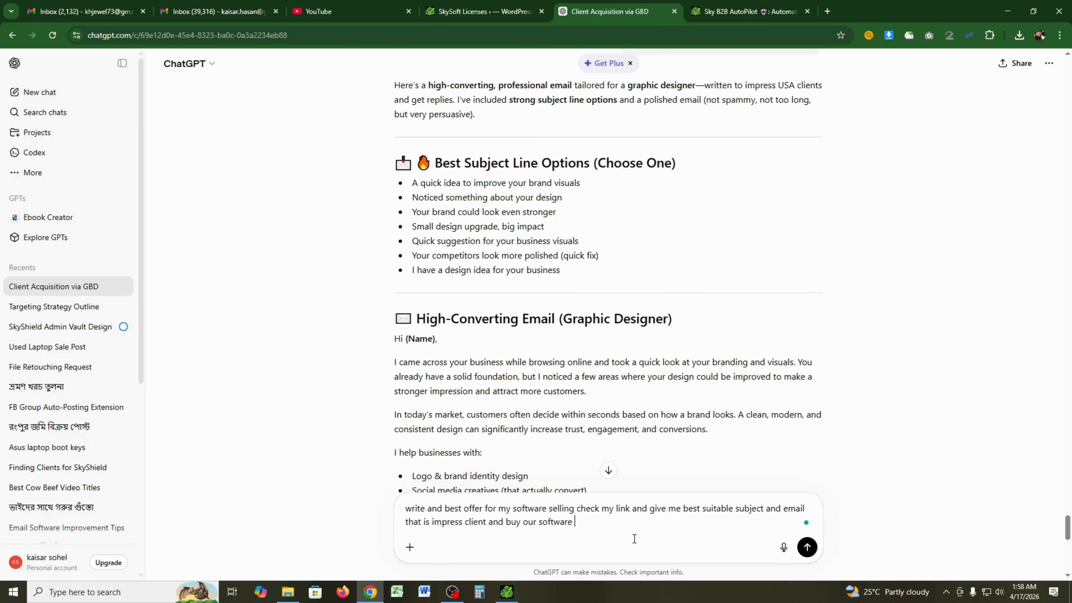
key("ctrl+v")
key("Return")
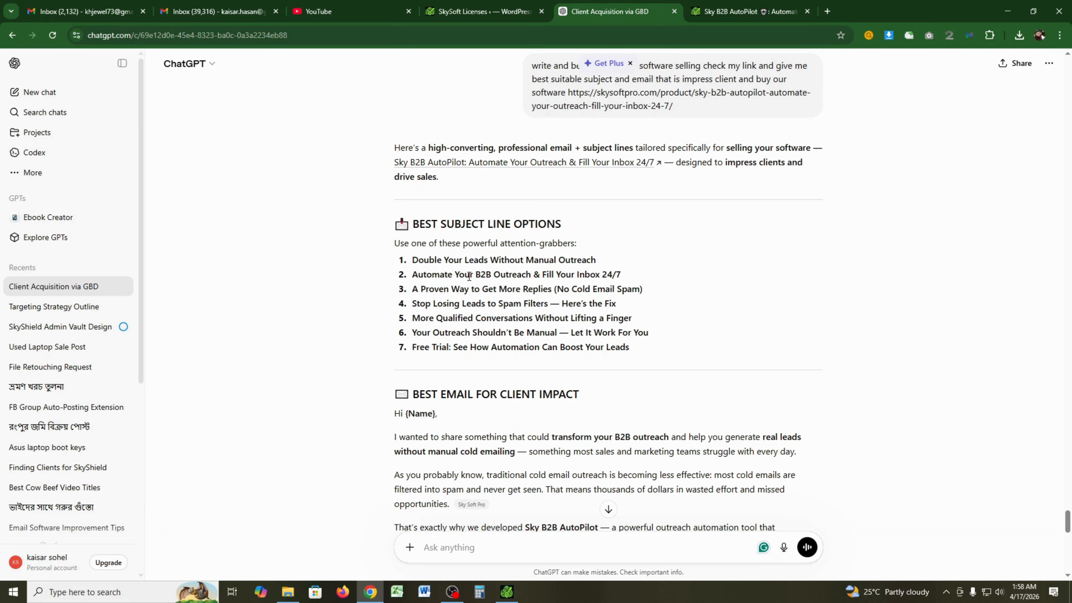
- Replace AutoPilot's Subject with 'Automate Your B2B Outreach & Fill Your Inbox 24/7'
triple_click(470, 276)
key("ctrl+c")
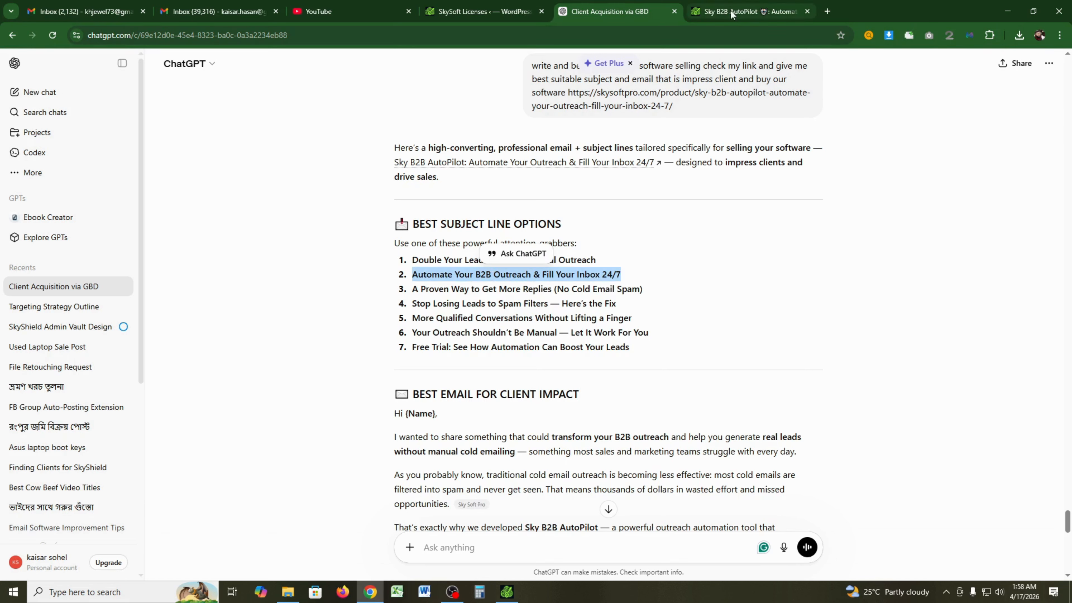
left_click(732, 14)
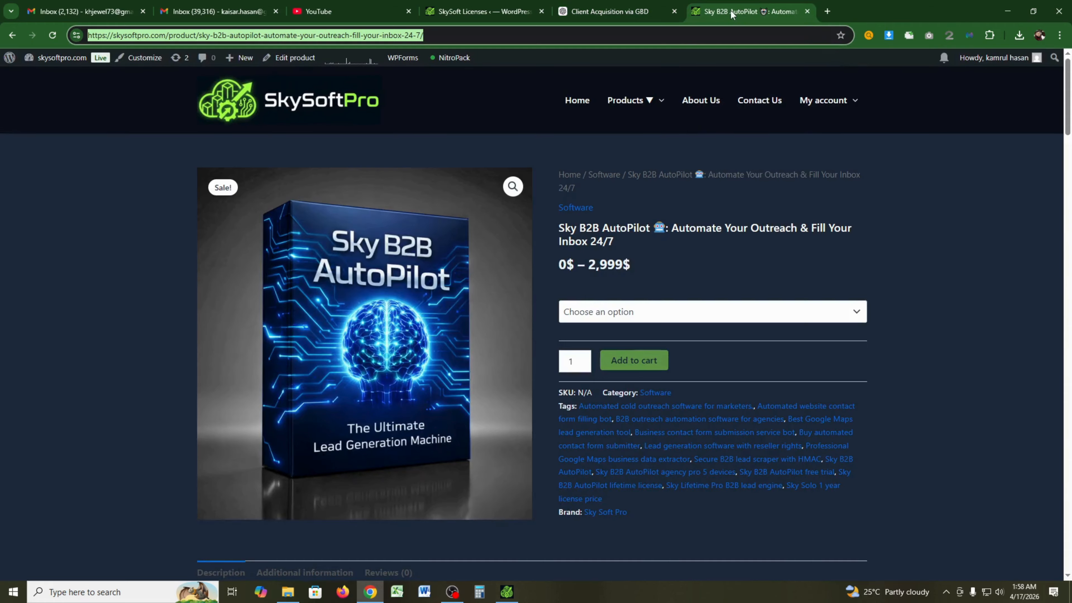
left_click(506, 591)
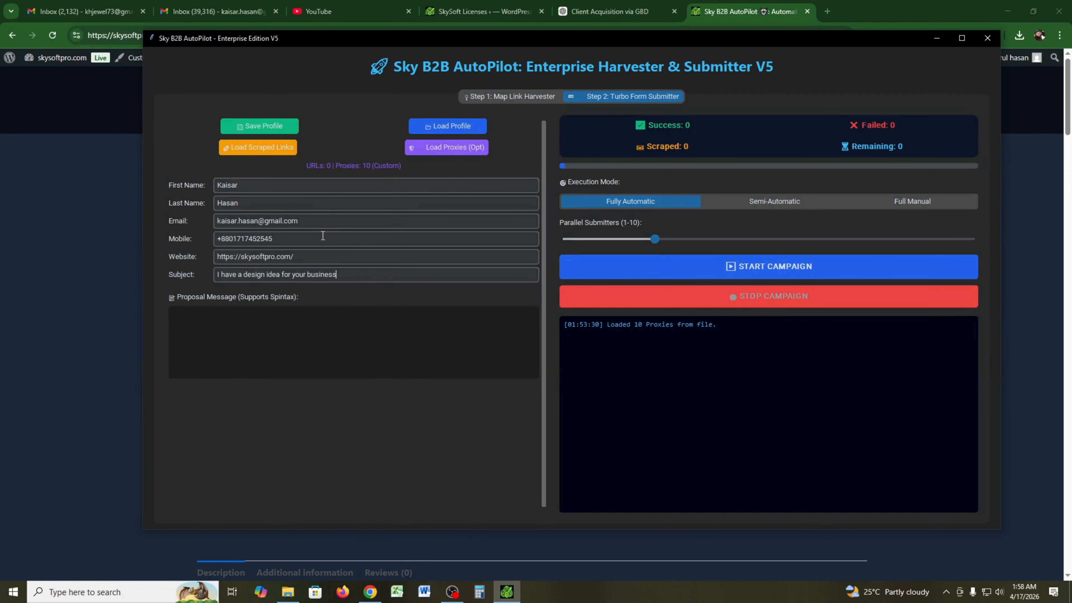
left_click_drag(381, 279, 217, 275)
key("ctrl+v")
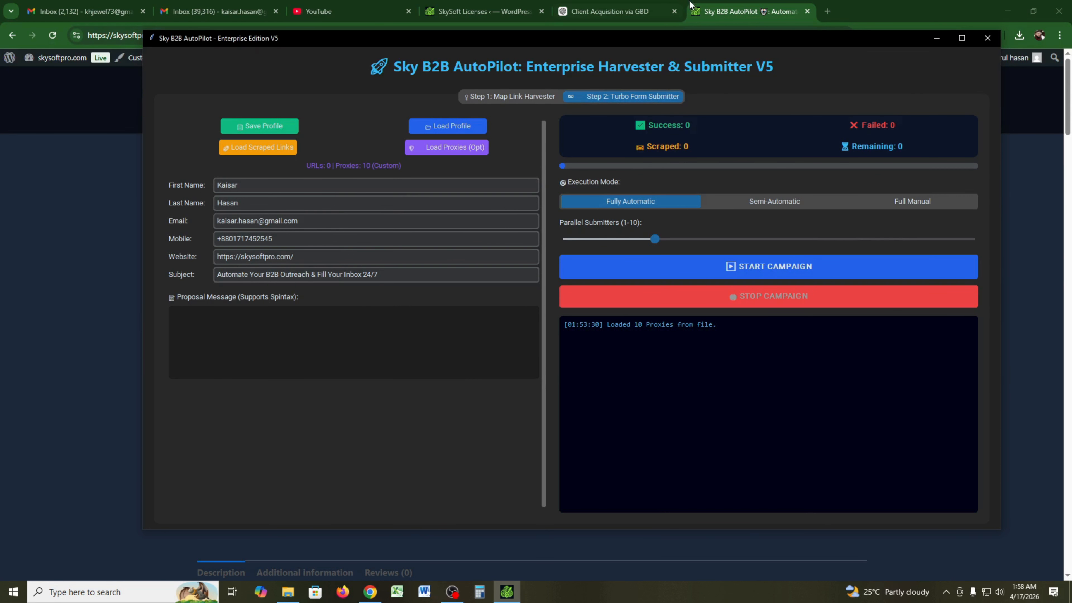
- Select ChatGPT's suggested sales email from greeting through the signature line
left_click(713, 4)
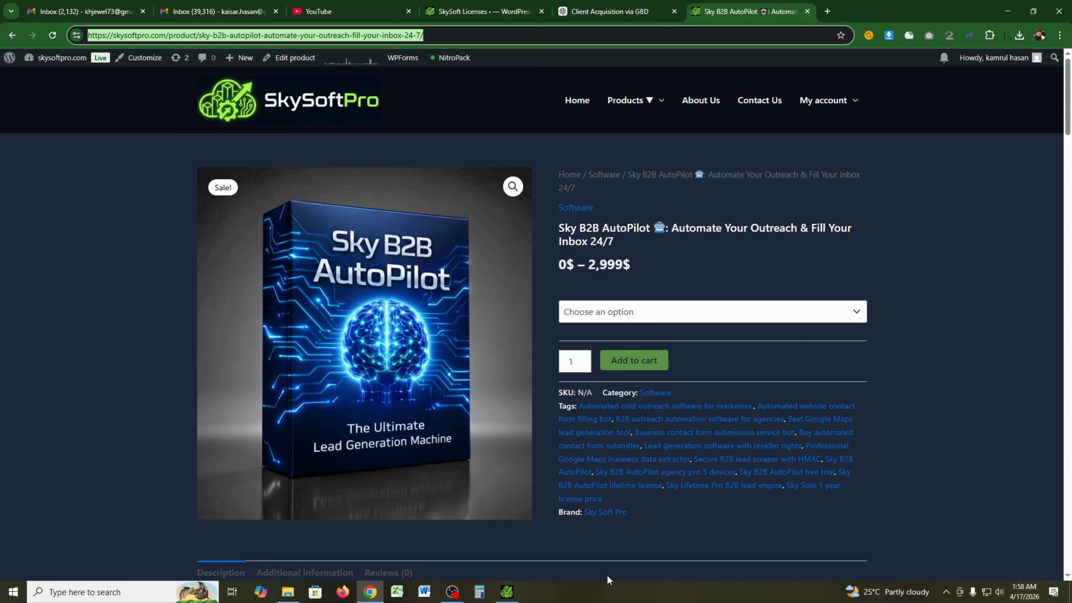
left_click(649, 17)
left_click(646, 374)
scroll(507, 377, "down", 1)
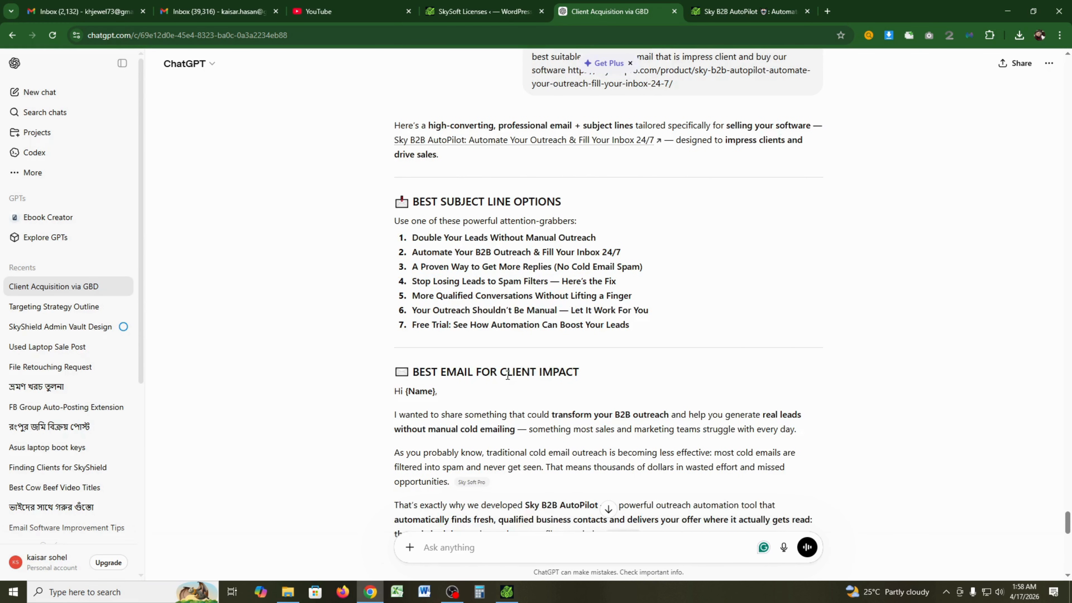
scroll(510, 422, "down", 5)
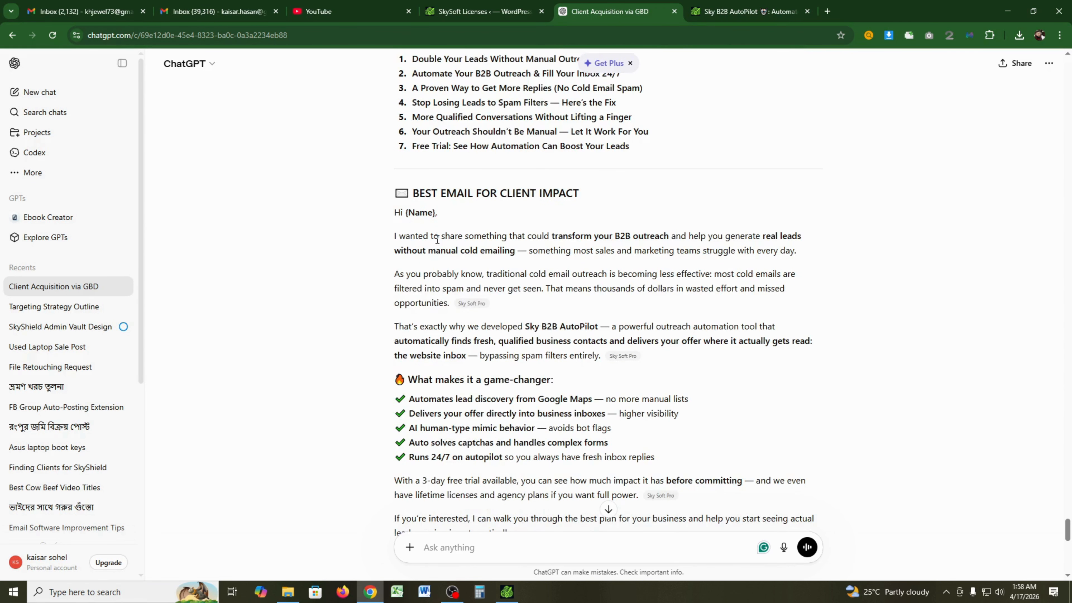
left_click_drag(394, 213, 552, 481)
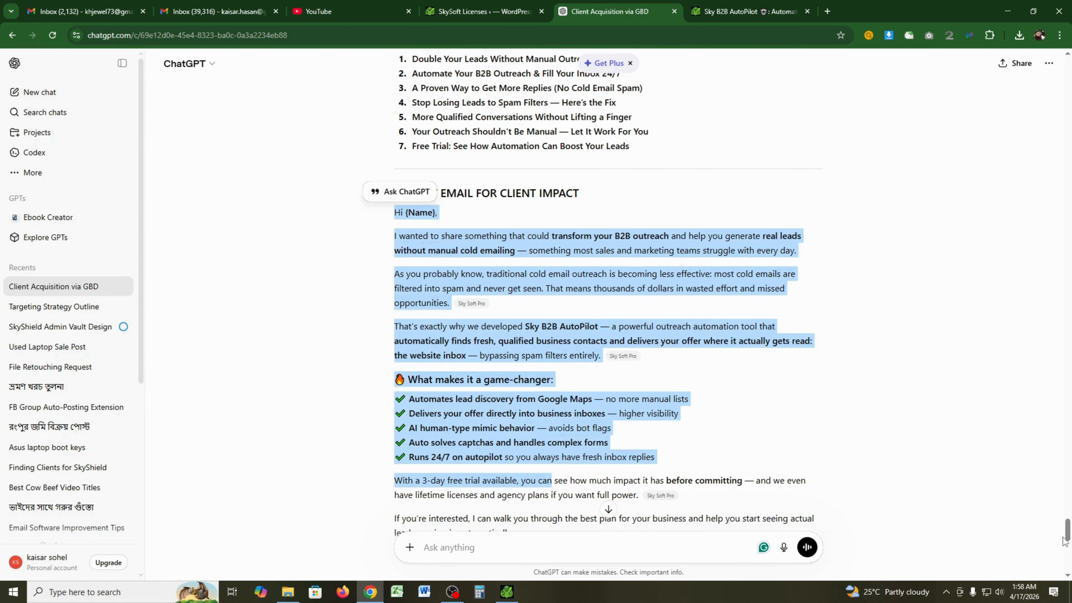
scroll(476, 336, "down", 6)
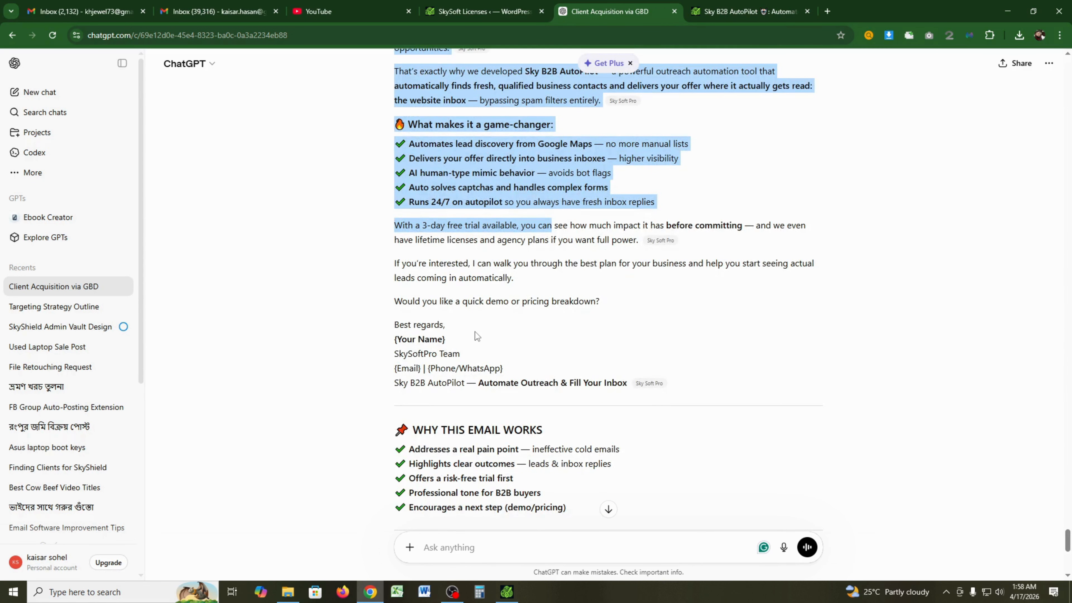
left_click(526, 366, "shift")
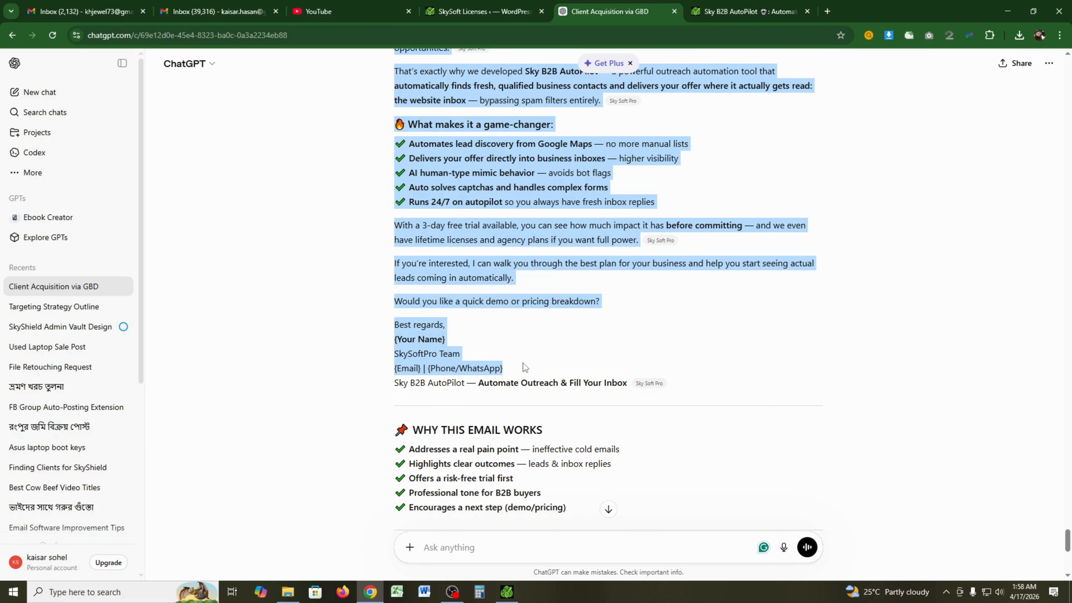
left_click(621, 391, "shift")
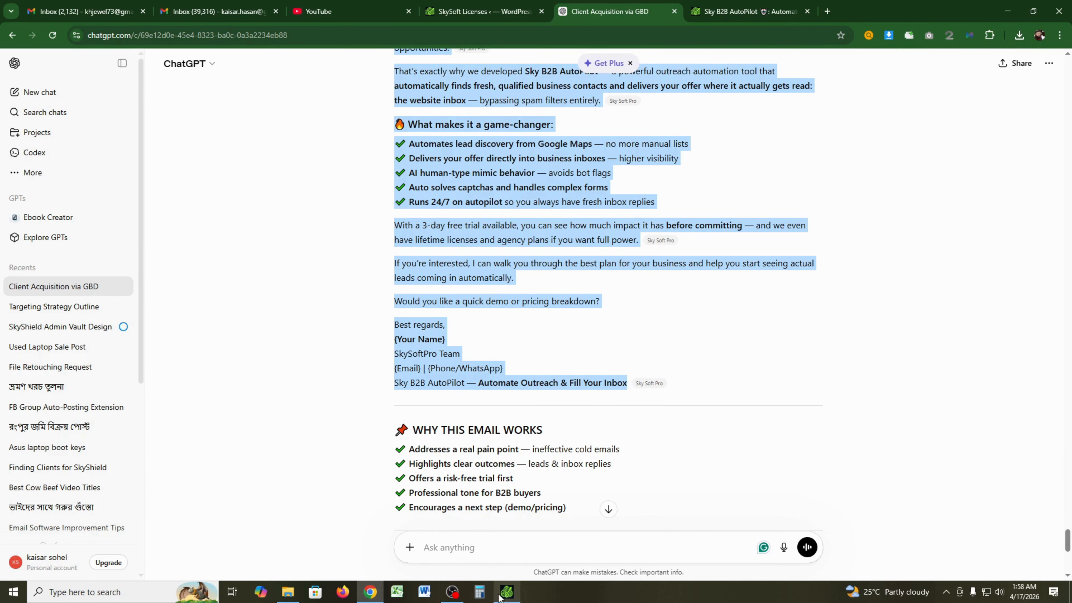
- Change the greeting to 'Hi there' and remove the {Email} | {Phone/WhatsApp} placeholder line
left_click(506, 591)
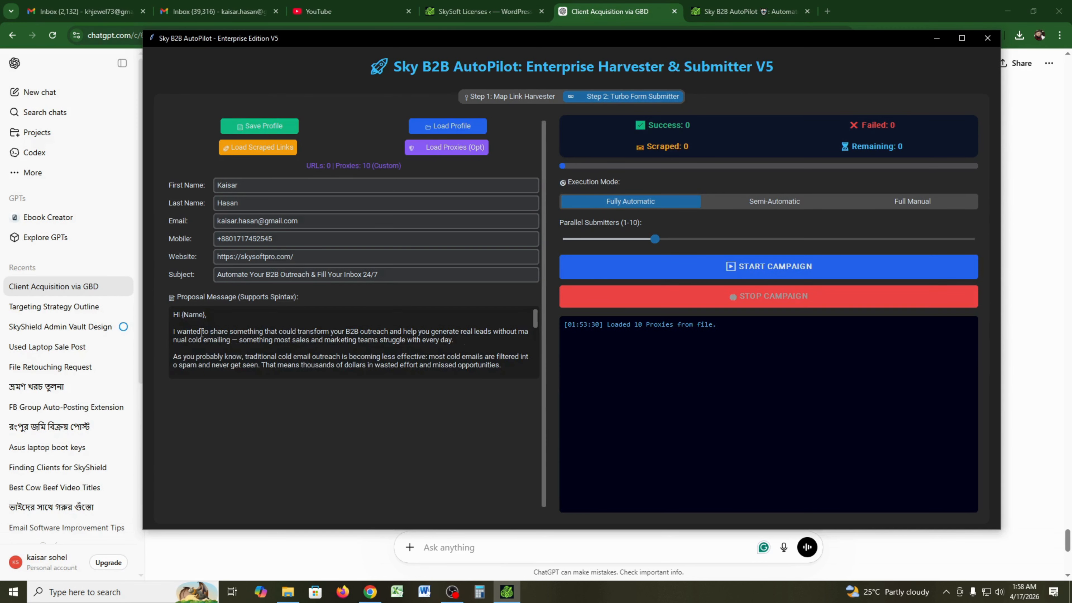
key("BackSpace")
key("BackSpace")
key("BackSpace")
key("BackSpace")
key("BackSpace")
key("BackSpace")
type("there")
left_click_drag(535, 320, 543, 379)
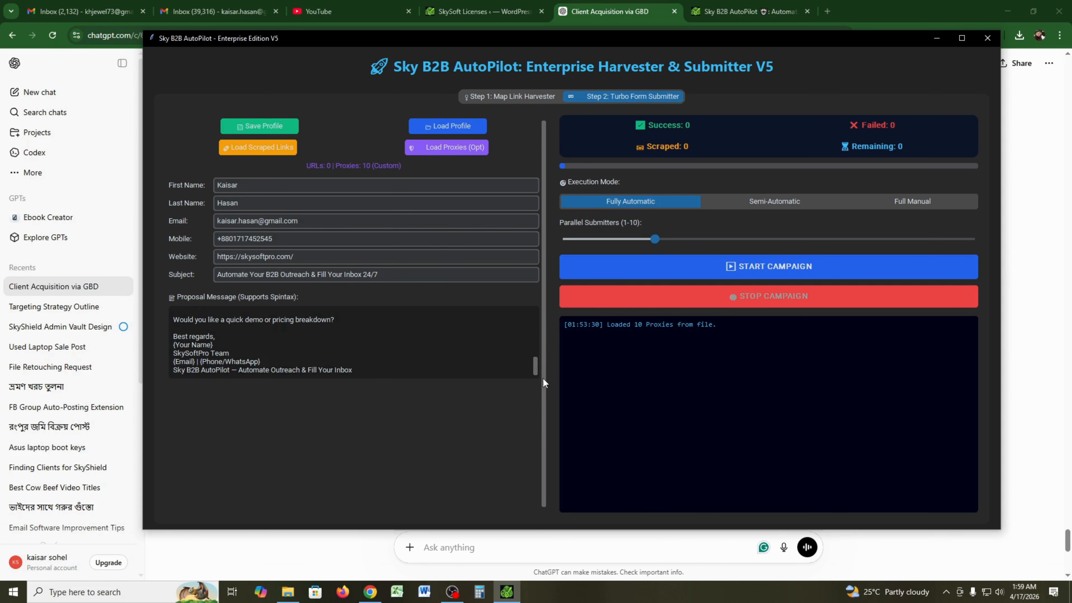
left_click_drag(270, 362, 171, 362)
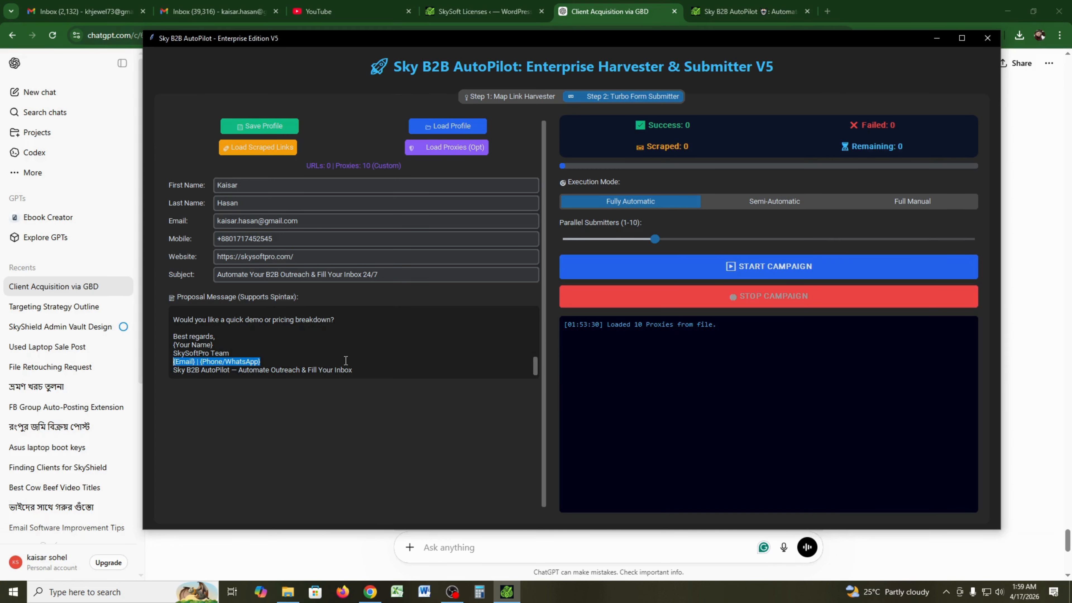
type("k")
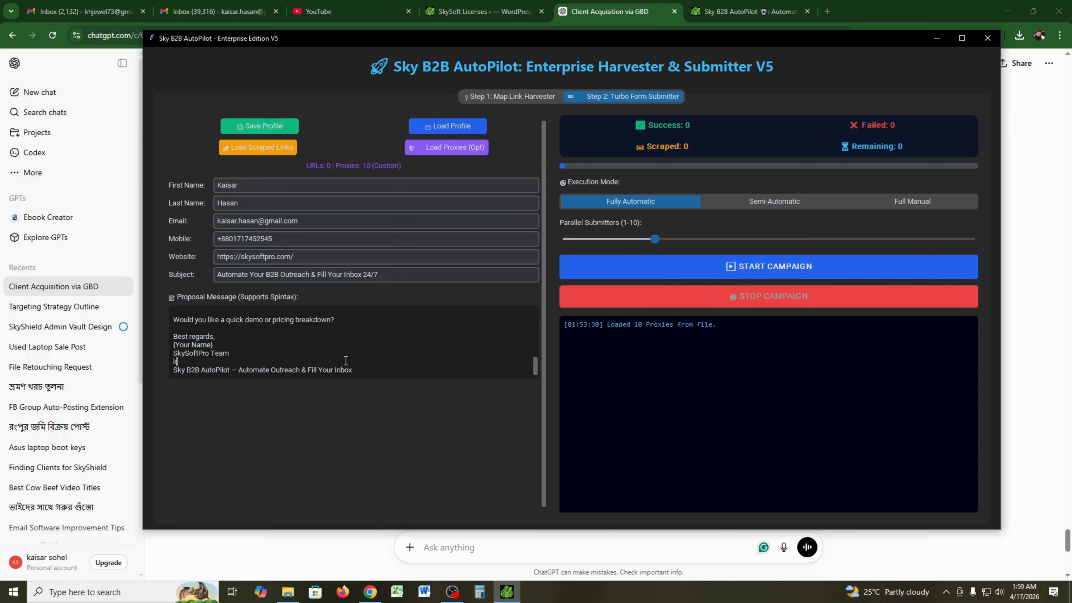
- Replace the {Your Name} and SkySoftPro Team signature lines with the sender's name, then save the profile
key("BackSpace")
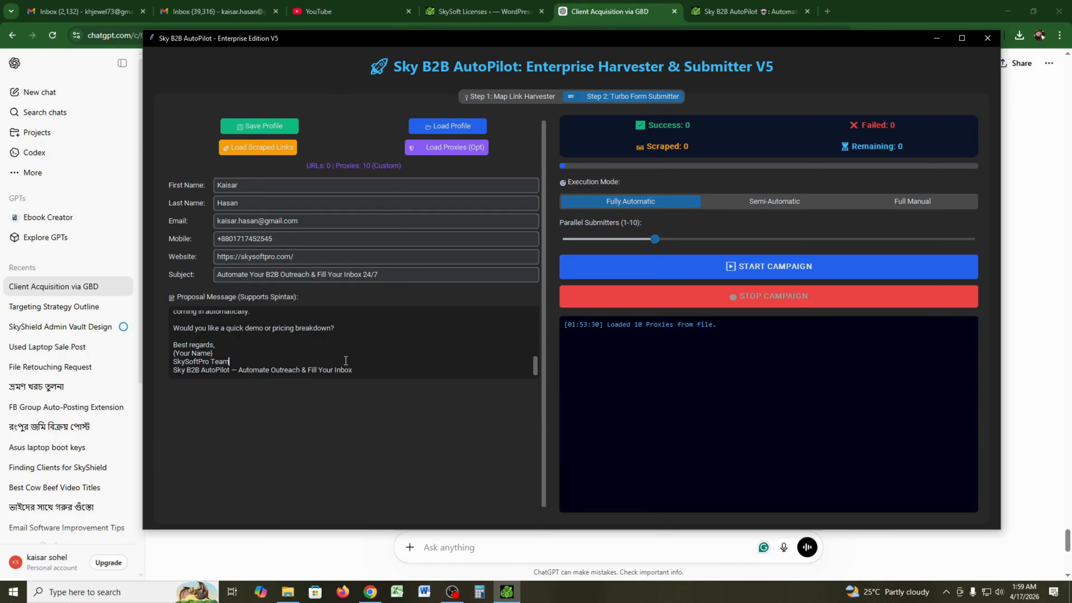
mouse_move(352, 370)
left_mouse_down()
mouse_move(176, 371)
mouse_move(157, 338)
mouse_move(162, 361)
mouse_move(160, 352)
left_mouse_up()
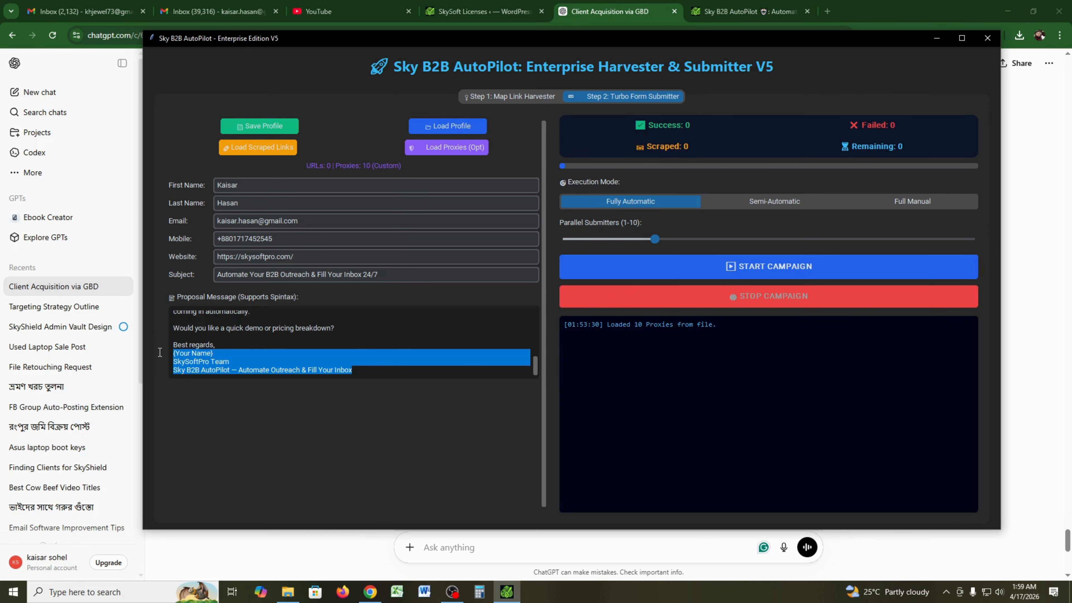
left_click_drag(229, 362, 173, 353)
type("kaisar,")
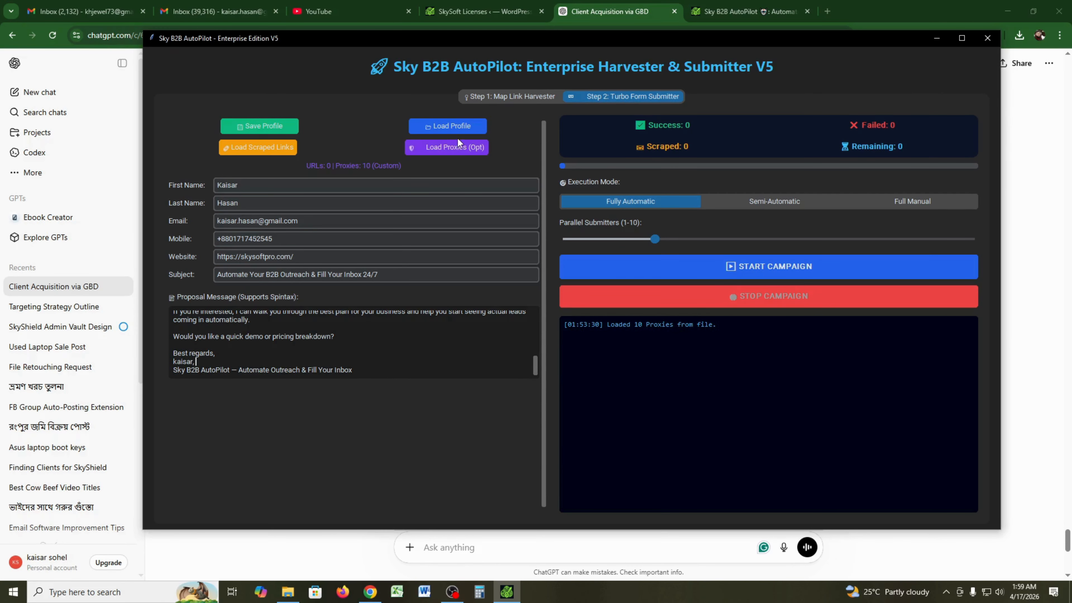
left_click(258, 127)
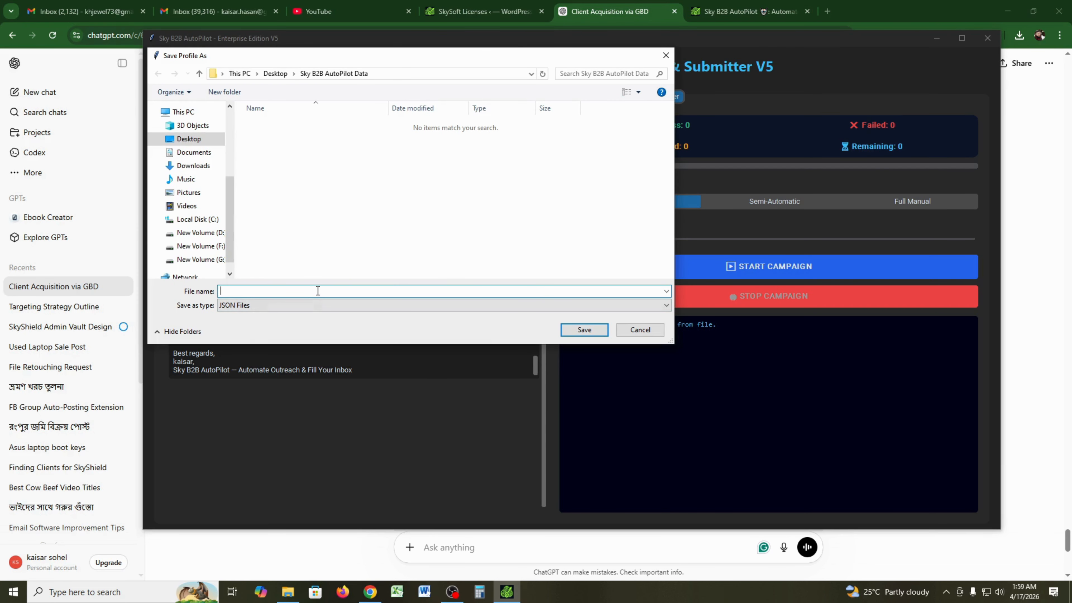
type("kaisar")
left_click(598, 335)
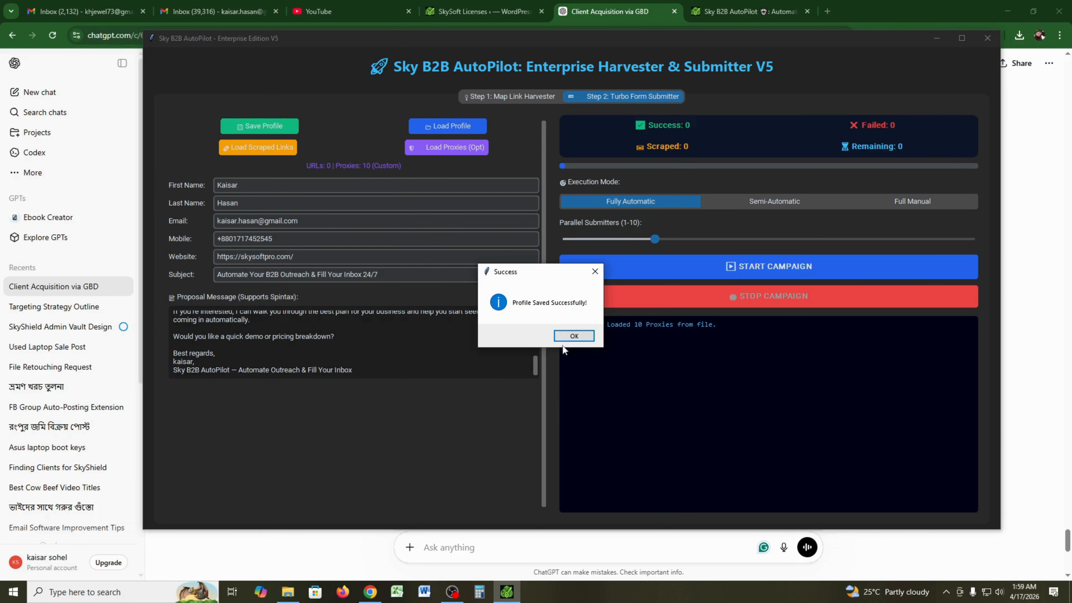
left_click(570, 336)
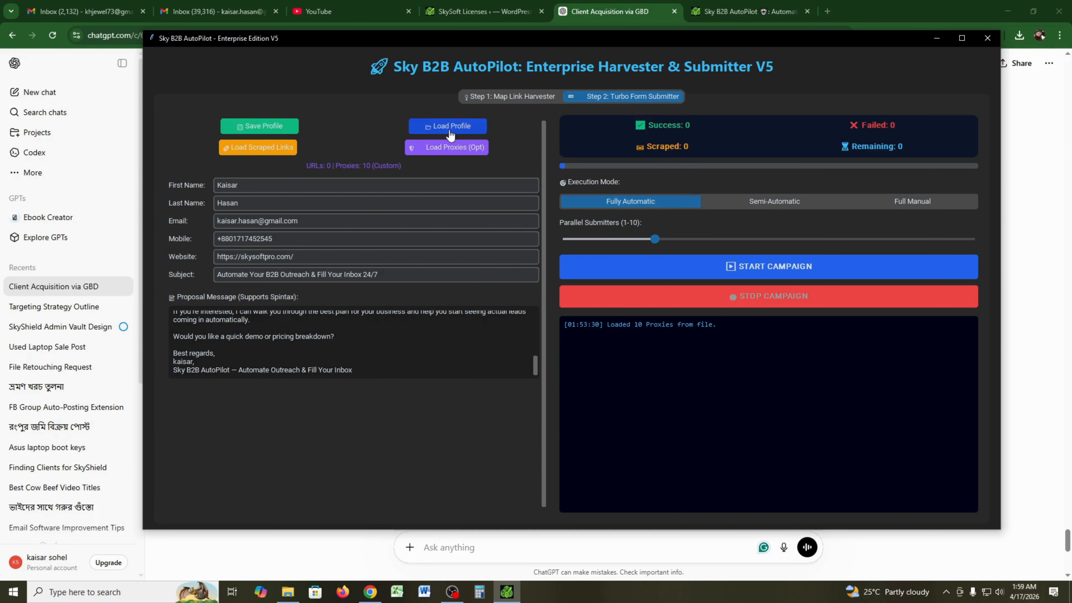
left_click(426, 126)
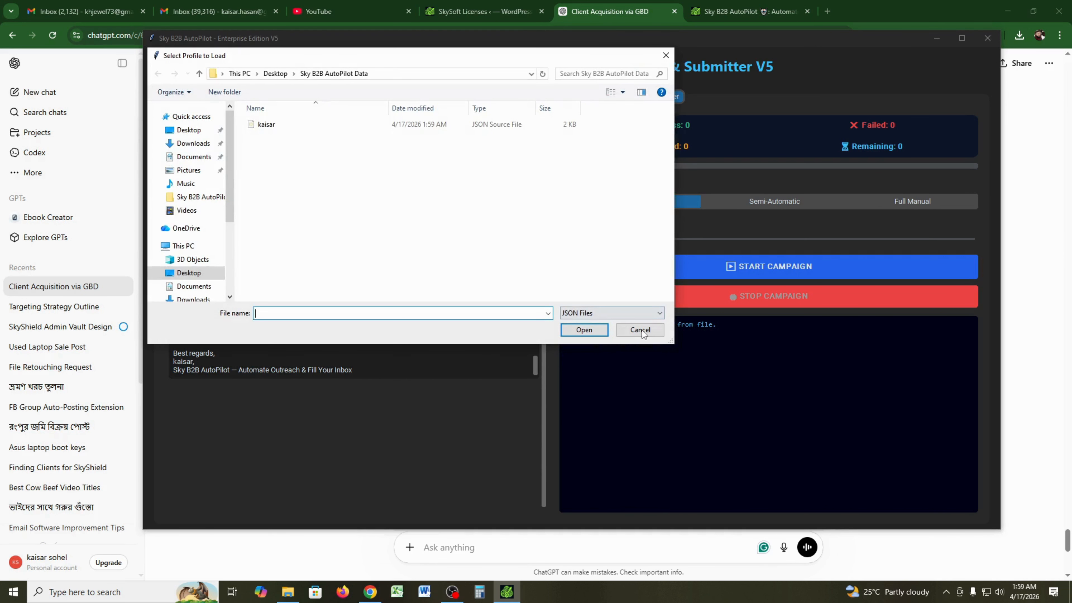
left_click(640, 329)
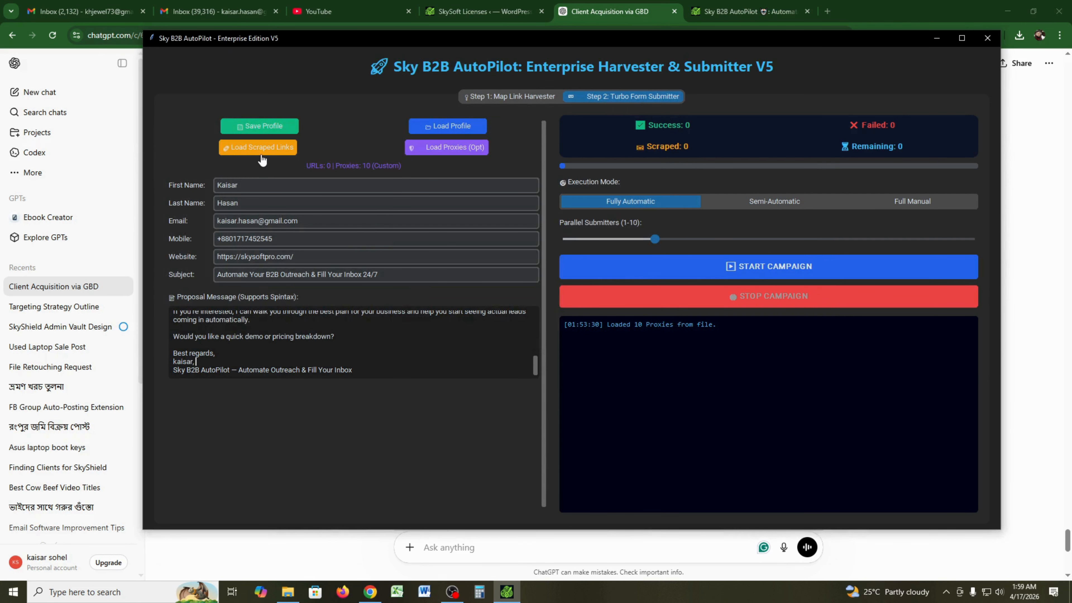
left_click(518, 96)
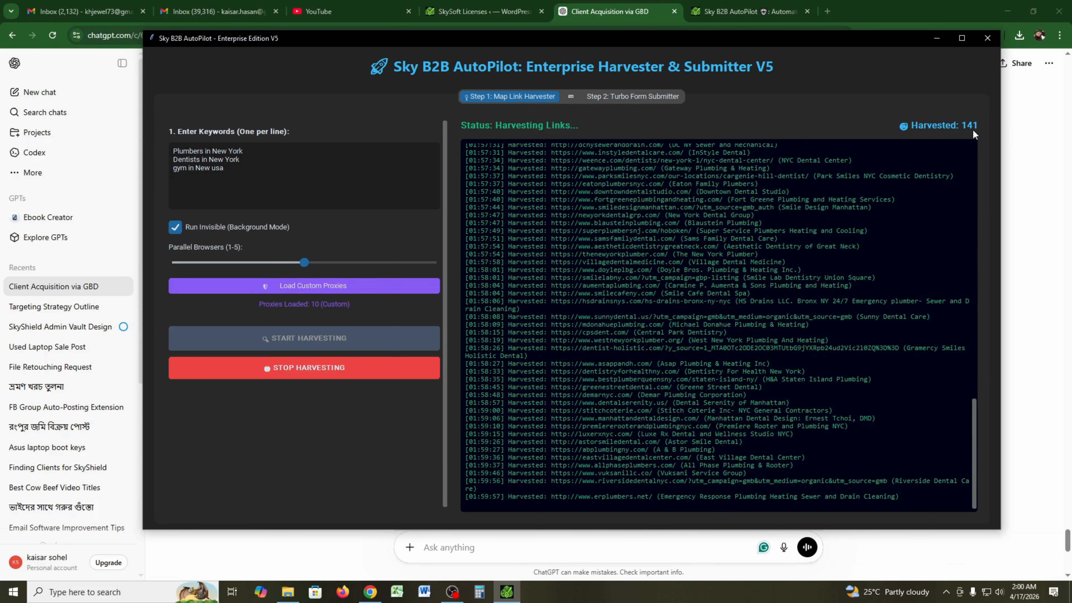
- Stop the link harvester at 142 links and return to the Turbo Form Submitter
left_click(353, 370)
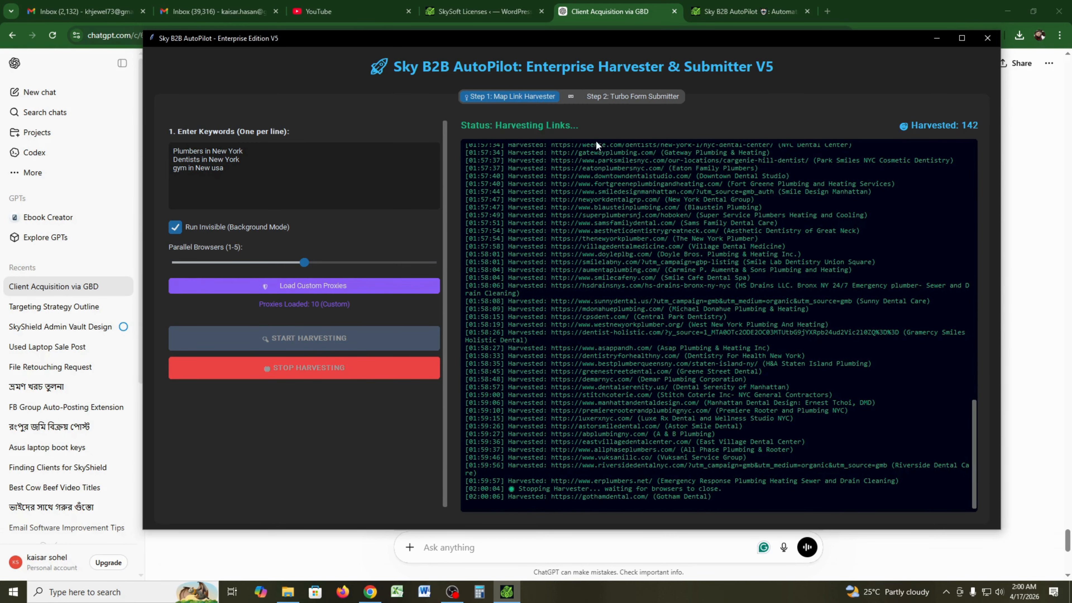
left_click(631, 105)
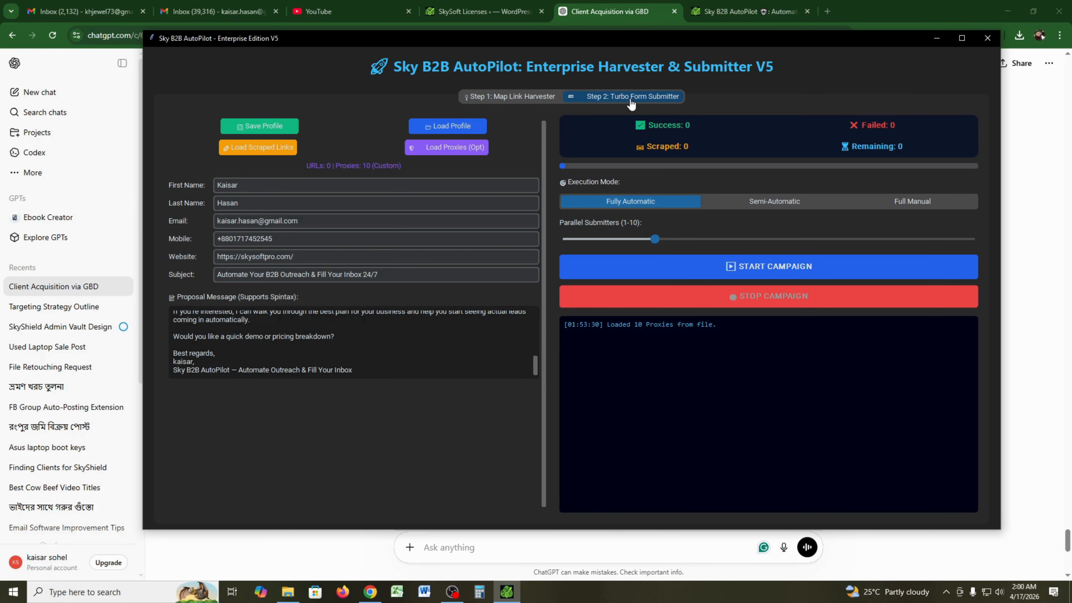
left_click(455, 153)
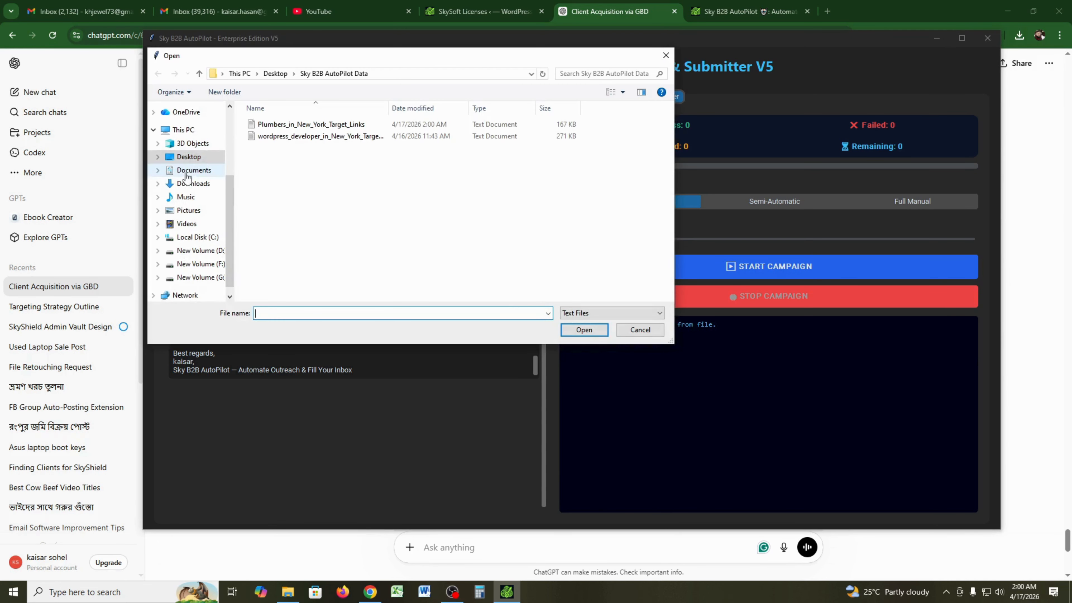
- Load 'Webshare 10 proxies' from the Downloads folder as the submitter's proxy list
left_click(186, 173)
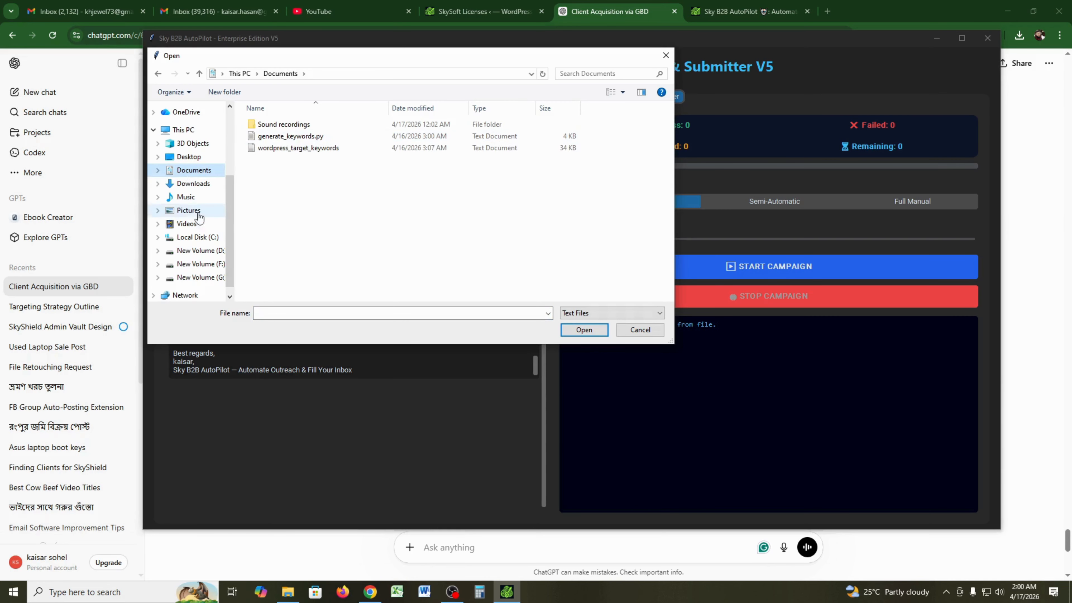
left_click(192, 183)
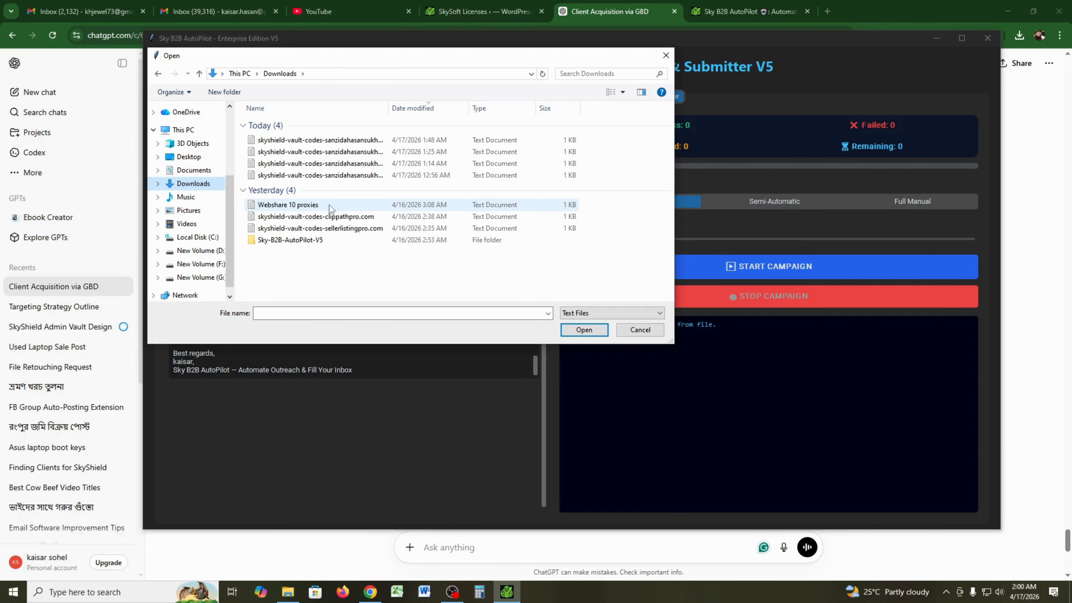
left_click(330, 206)
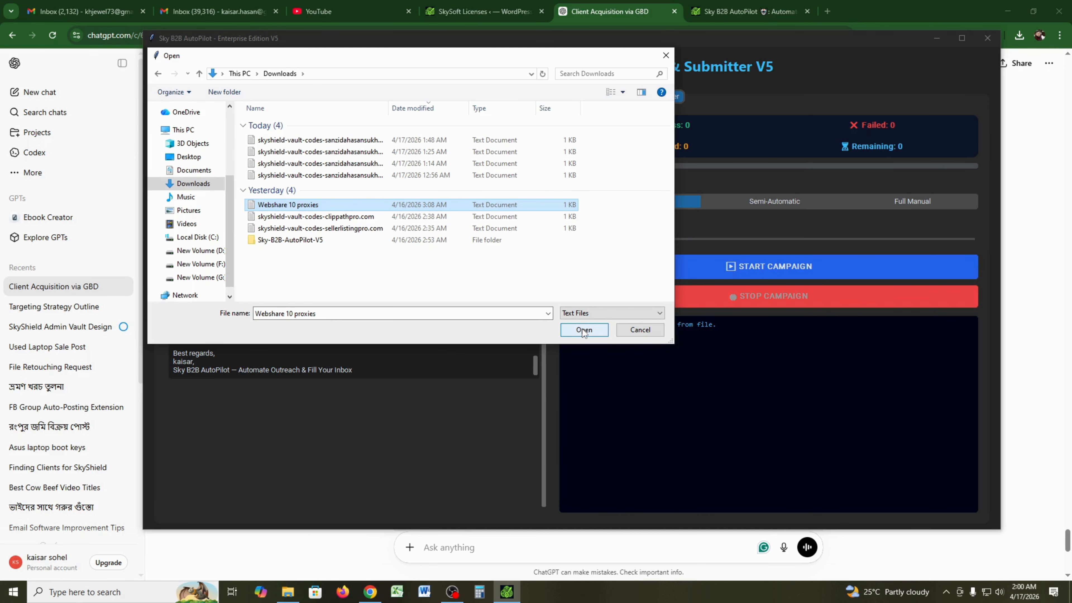
left_click(583, 330)
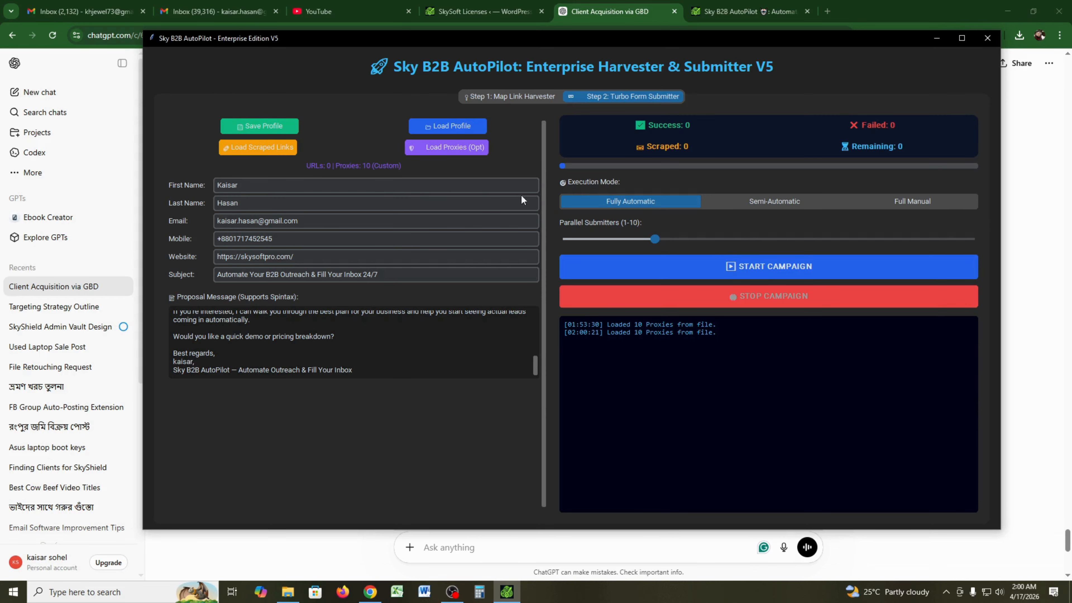
- Load the 4515 Plumbers_in_New_York_Target_Links, raise Parallel Submitters to 5, and start the campaign
left_click(258, 148)
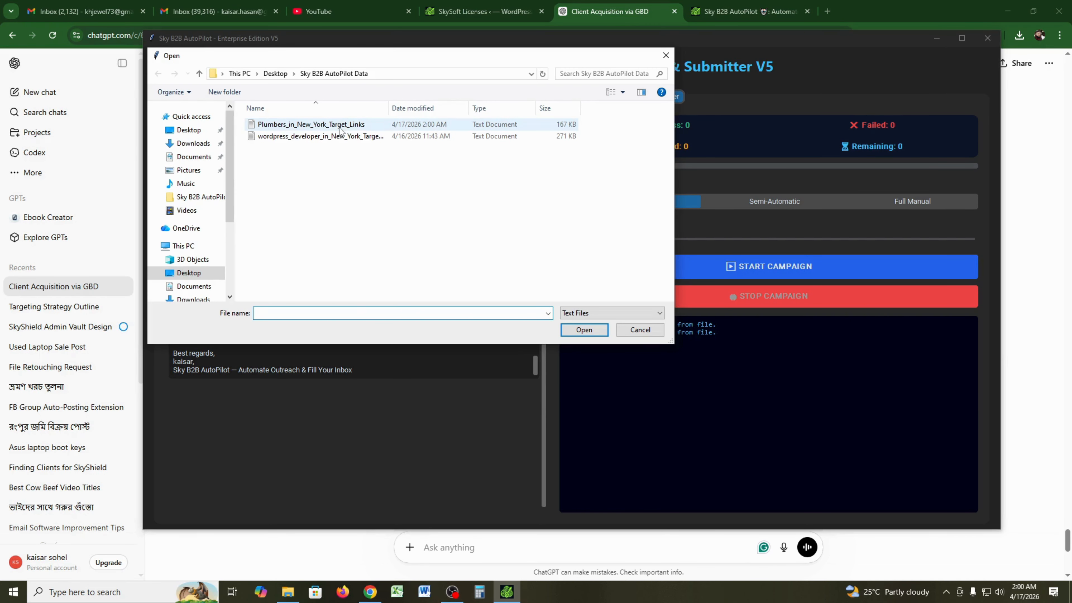
left_click(341, 125)
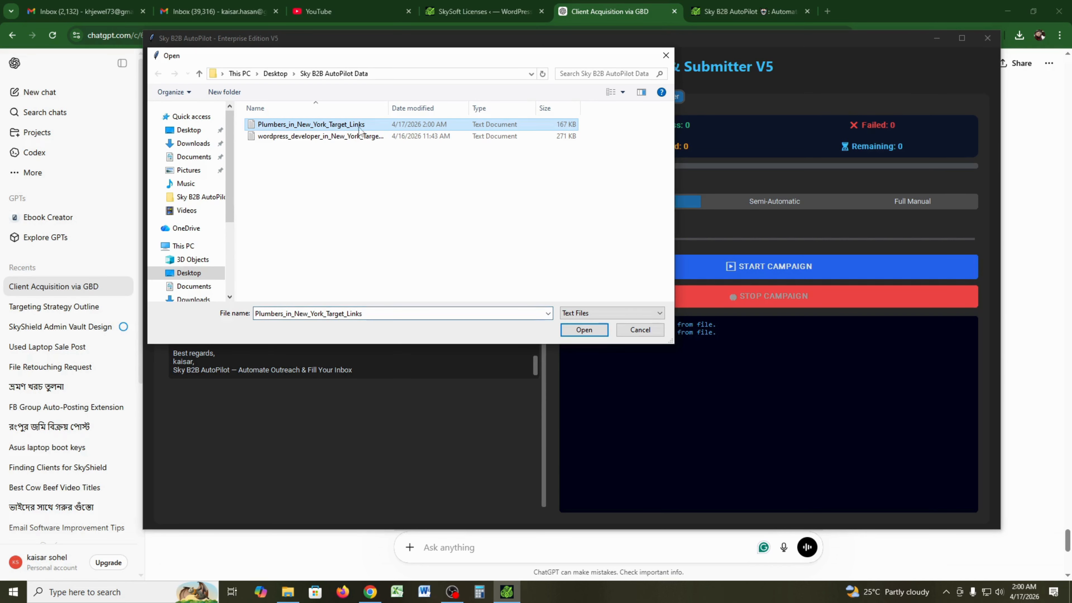
left_click(584, 330)
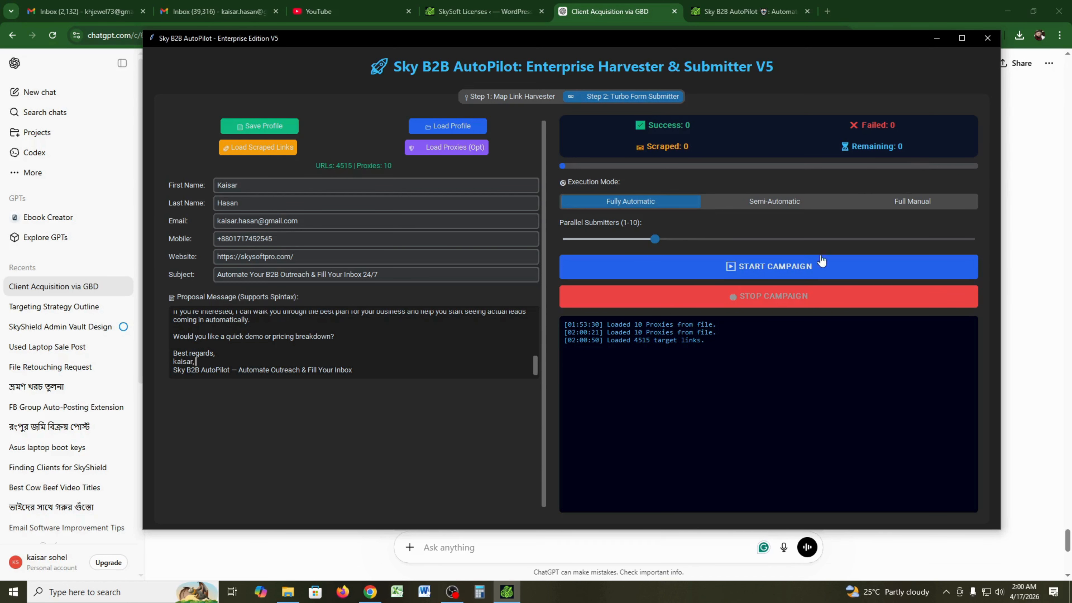
left_click_drag(655, 240, 766, 244)
left_click(849, 268)
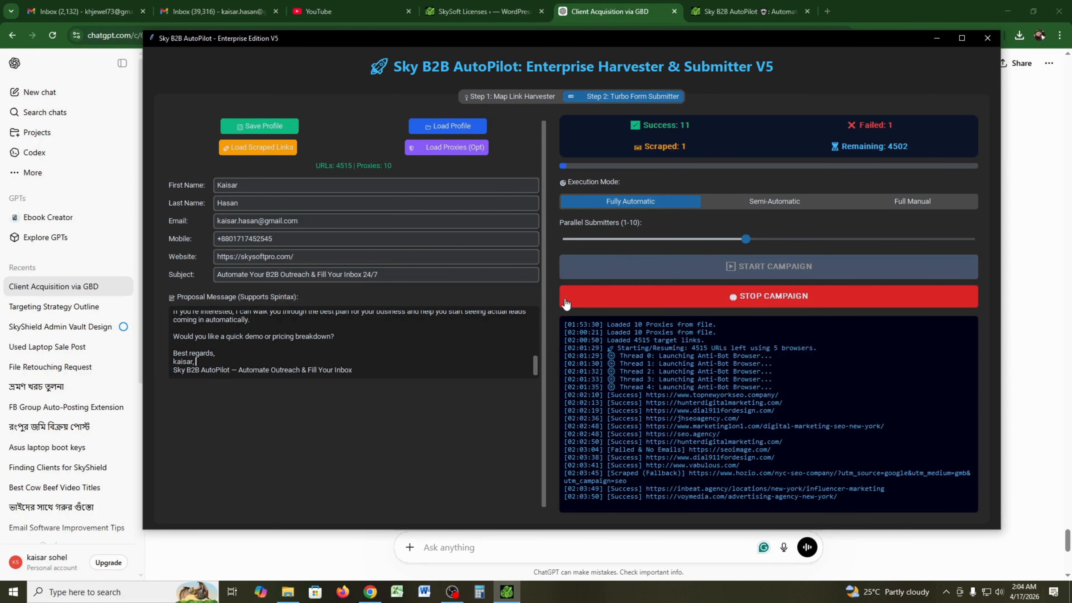
- Let the campaign reach 11 successes, then switch to the Gmail inbox
left_click(74, 5)
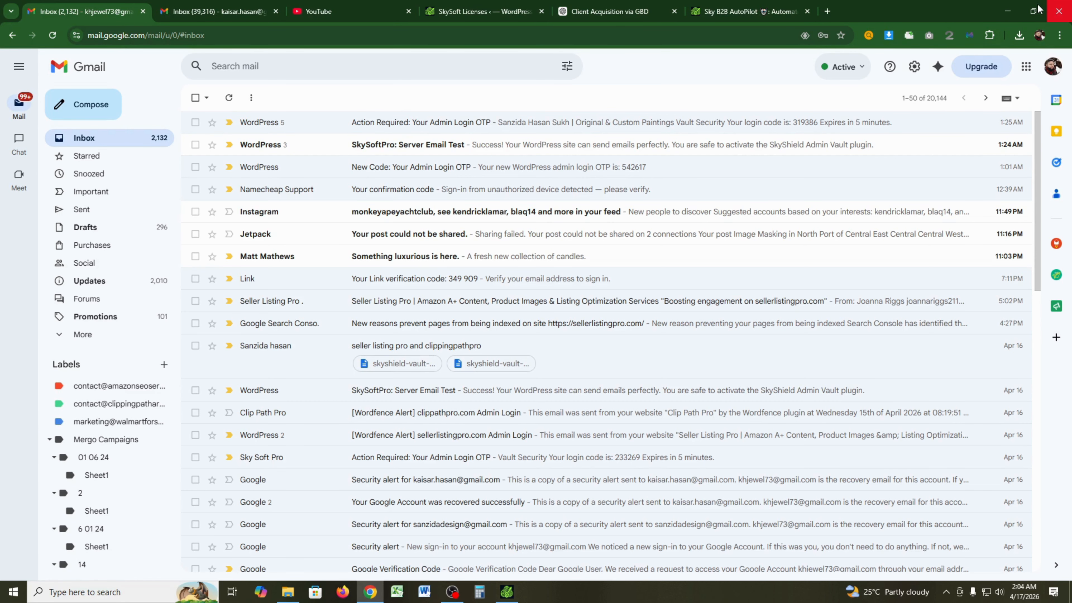
- Minimise Chrome so the campaign, now at 13 successes, is in front again
left_click(1058, 10)
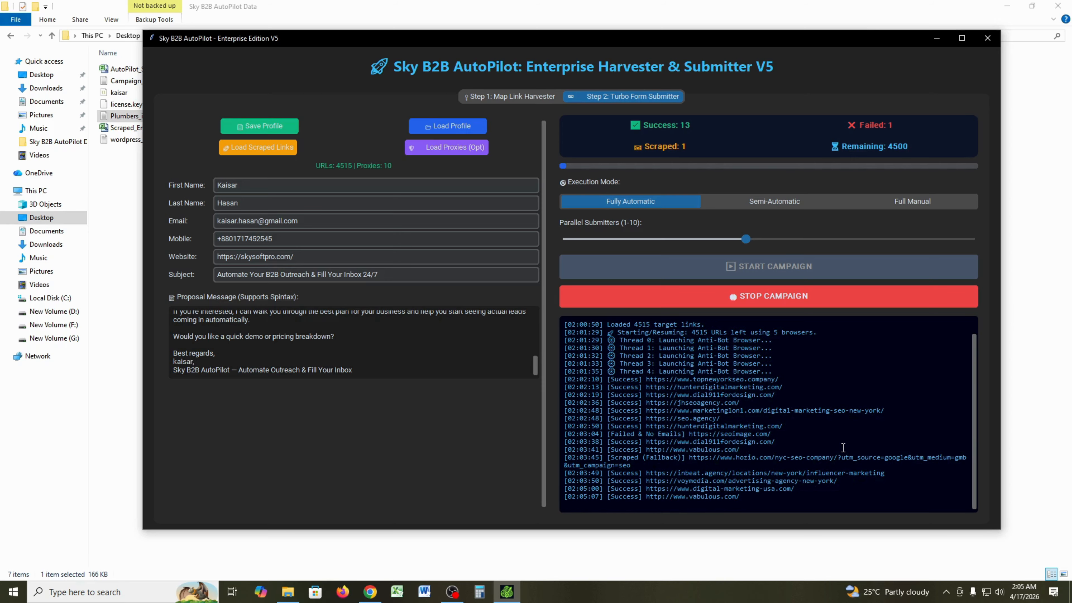
- Watch the log climb to 33 successes with 4480 links remaining, checking the URLs-left count
left_click_drag(691, 332, 706, 330)
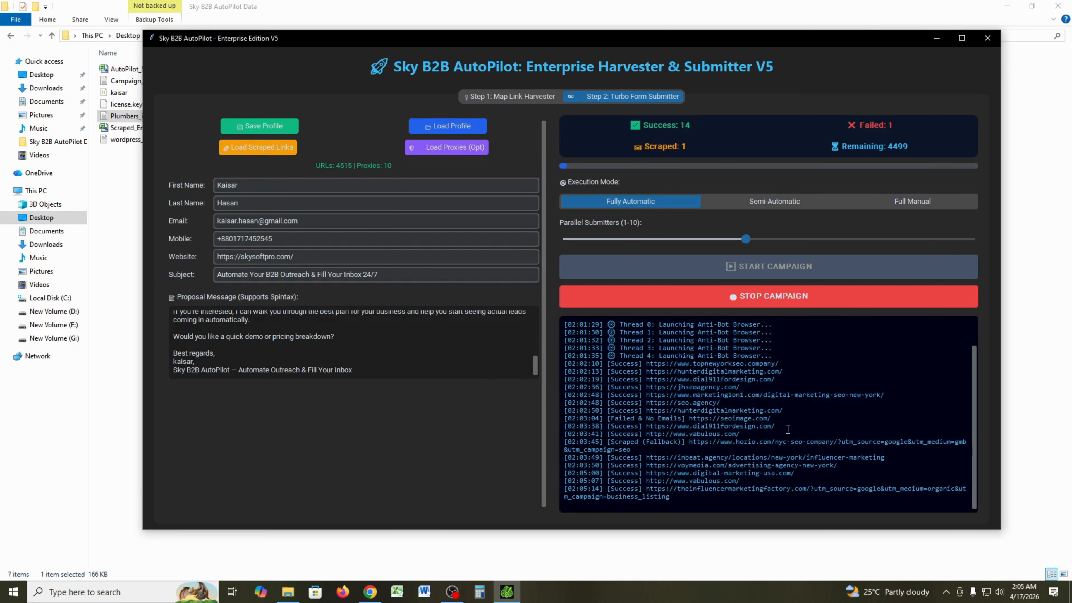
scroll(973, 375, "up", 2)
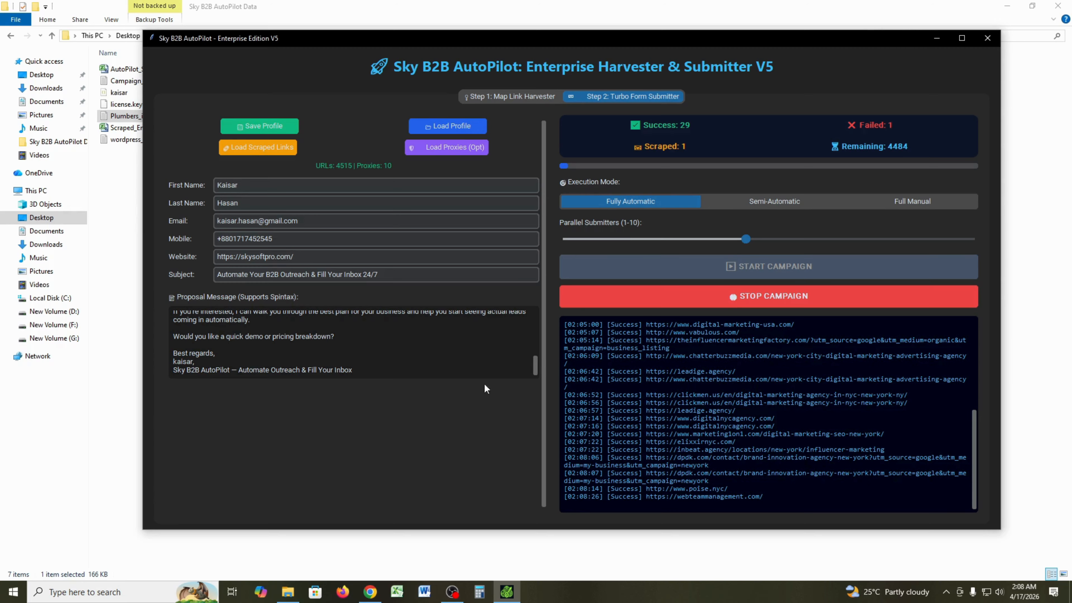
left_click_drag(312, 263, 210, 257)
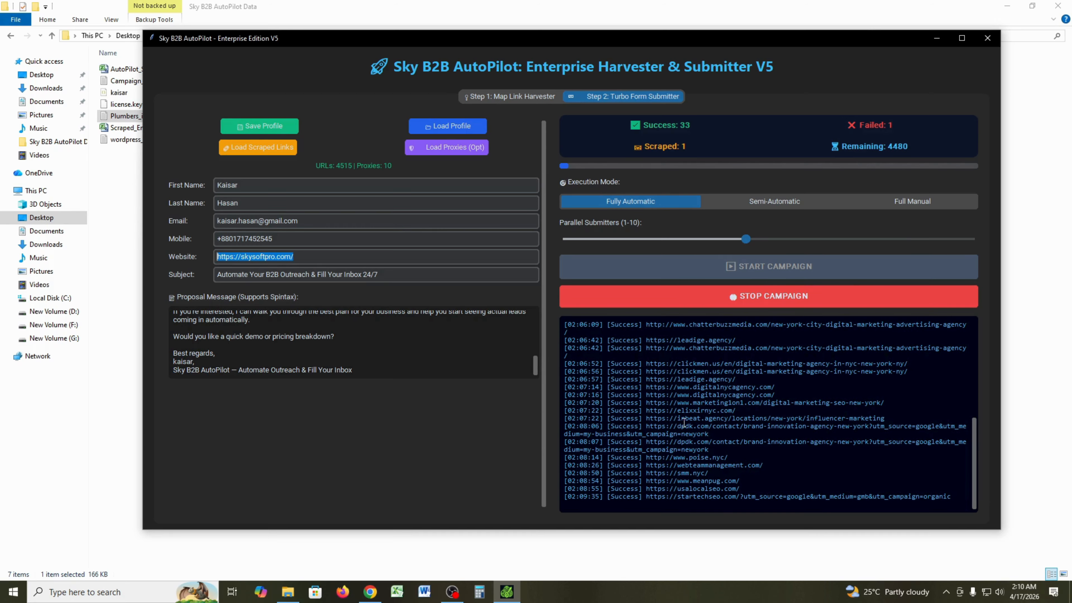
- Stop the campaign at 33 successes, letting the current browsers finish
left_click(797, 287)
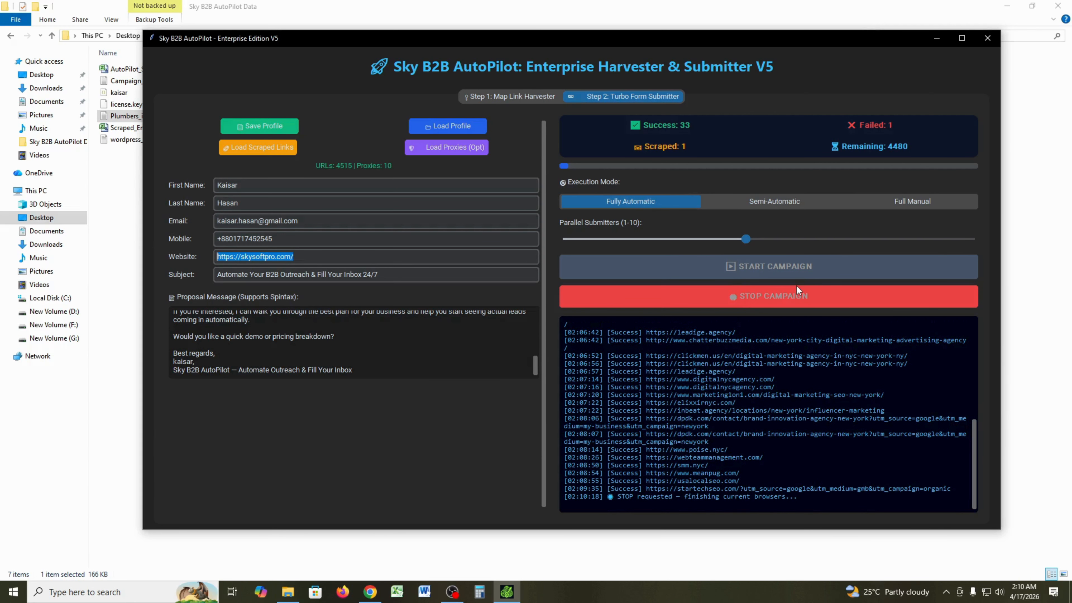